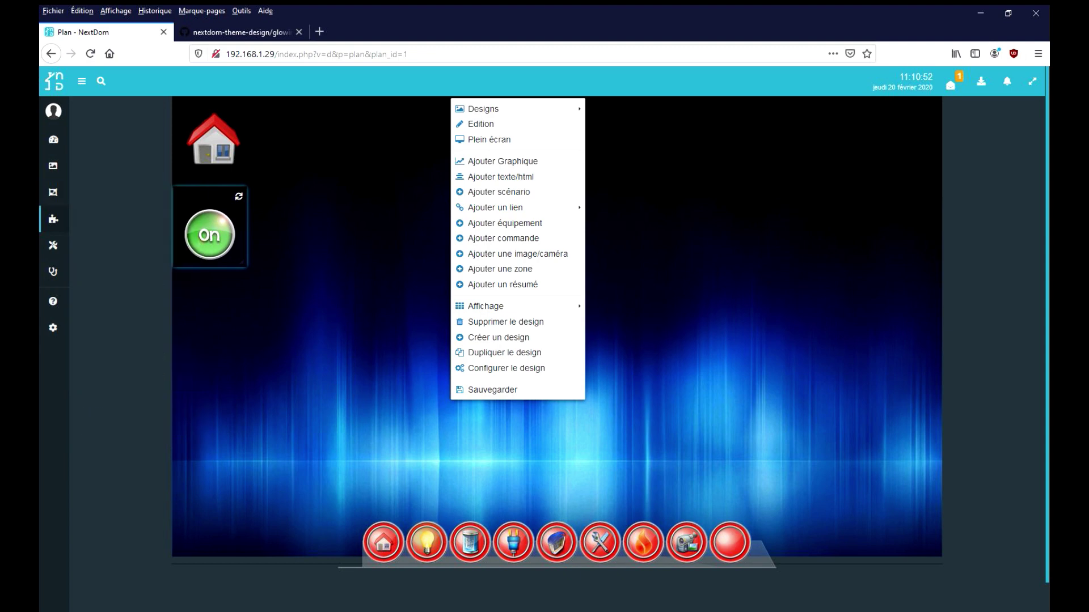
Open the home design and turn on its edit mode.
{"action": "mouse_move", "coordinate": [53, 193]}
{"action": "left_click", "coordinate": [92, 260]}
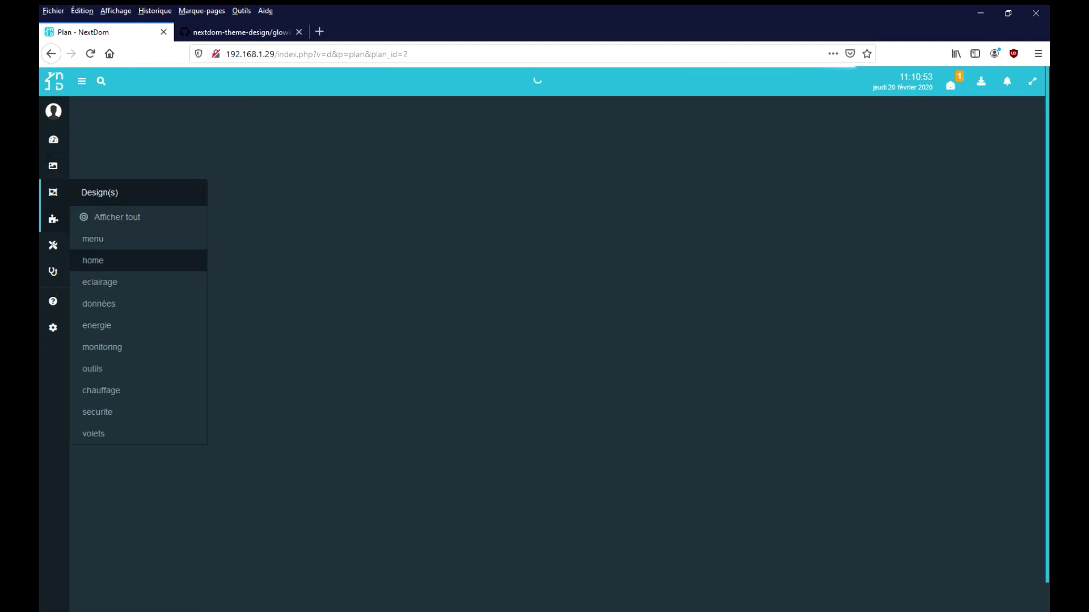
{"action": "right_click", "coordinate": [511, 285]}
{"action": "left_click", "coordinate": [541, 311]}
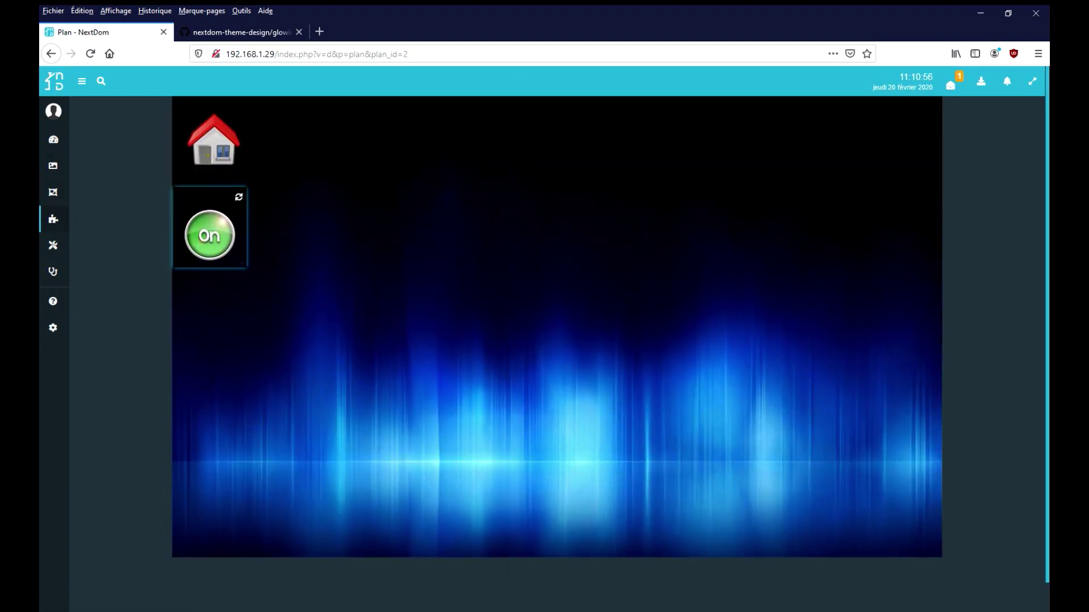
Add an image/camera widget to the home design and enlarge it to about 494 × 417 px.
{"action": "right_click", "coordinate": [579, 373]}
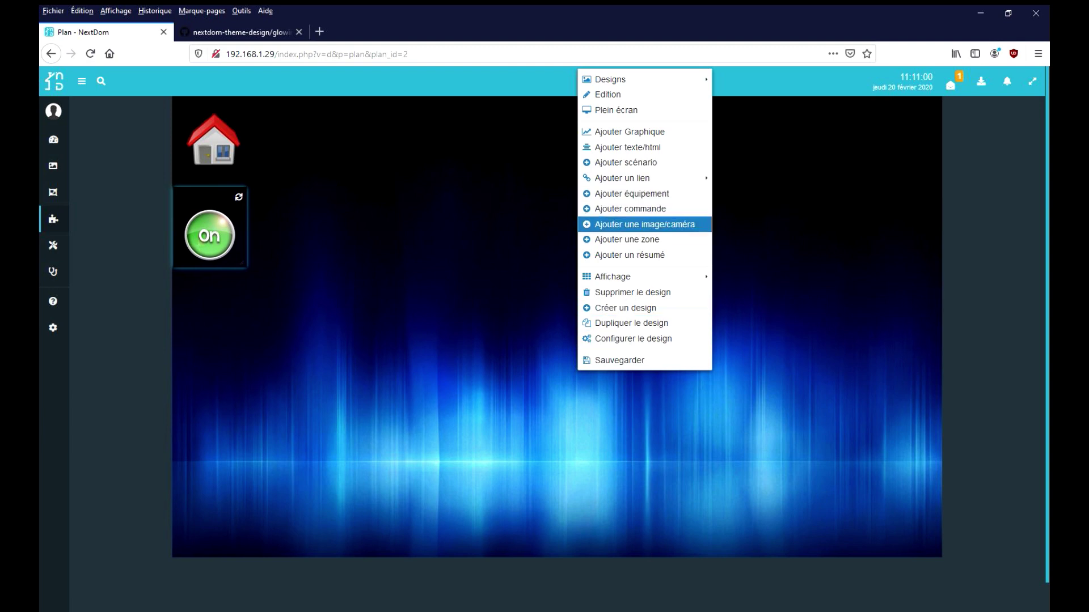
{"action": "left_click", "coordinate": [644, 224]}
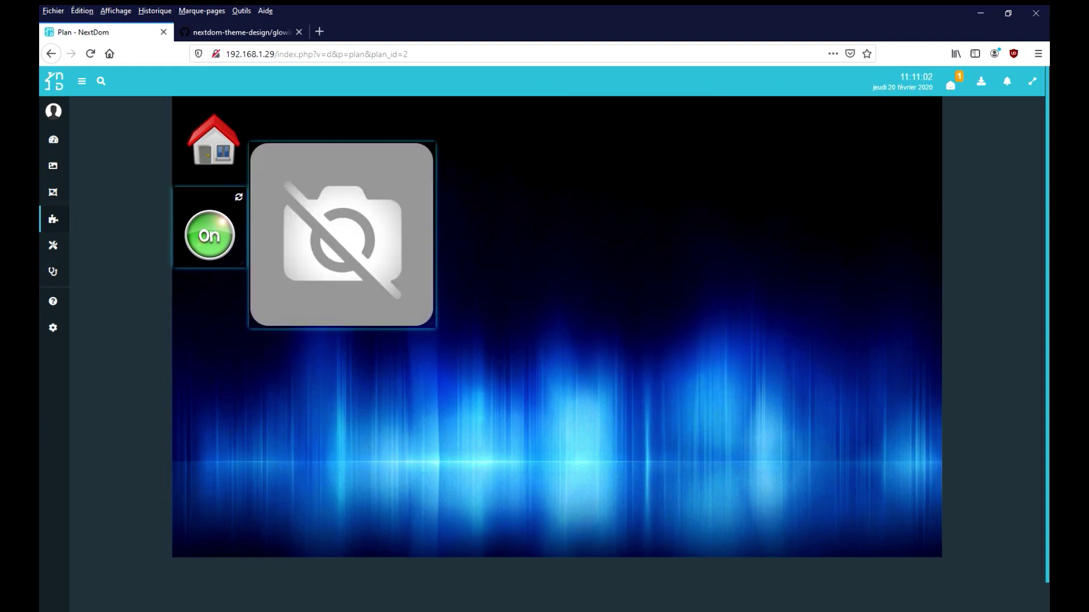
{"action": "left_click_drag", "start_coordinate": [432, 324], "coordinate": [543, 389]}
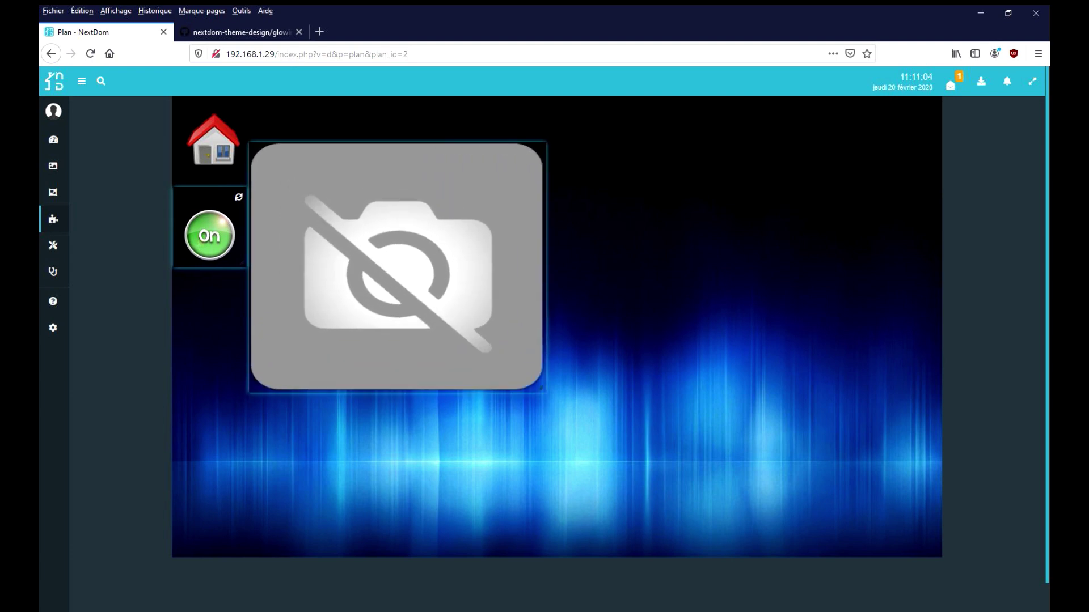
{"action": "right_click", "coordinate": [464, 334]}
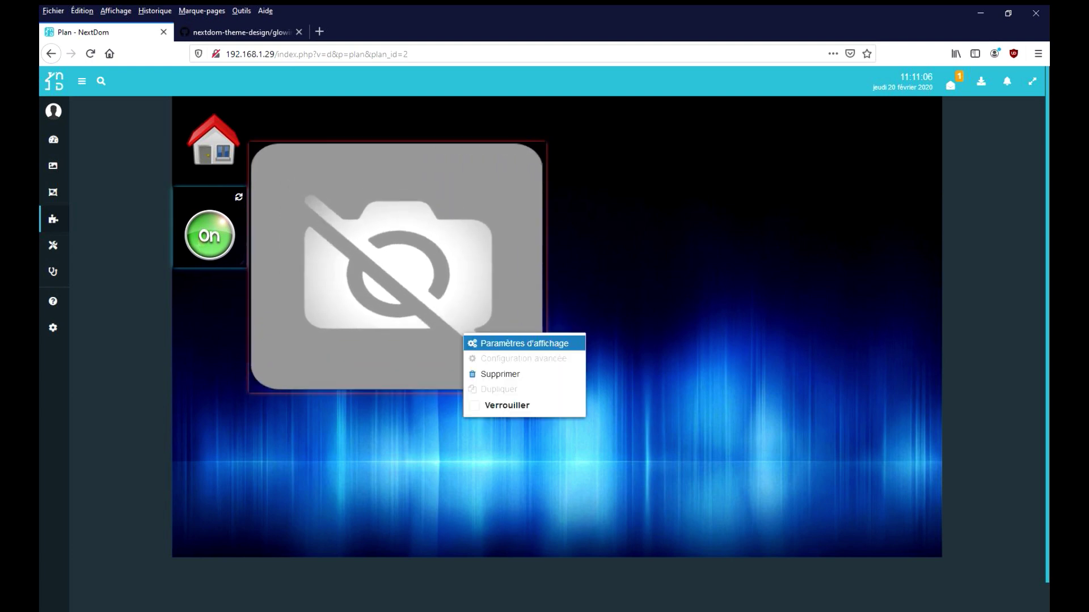
{"action": "left_click", "coordinate": [525, 343]}
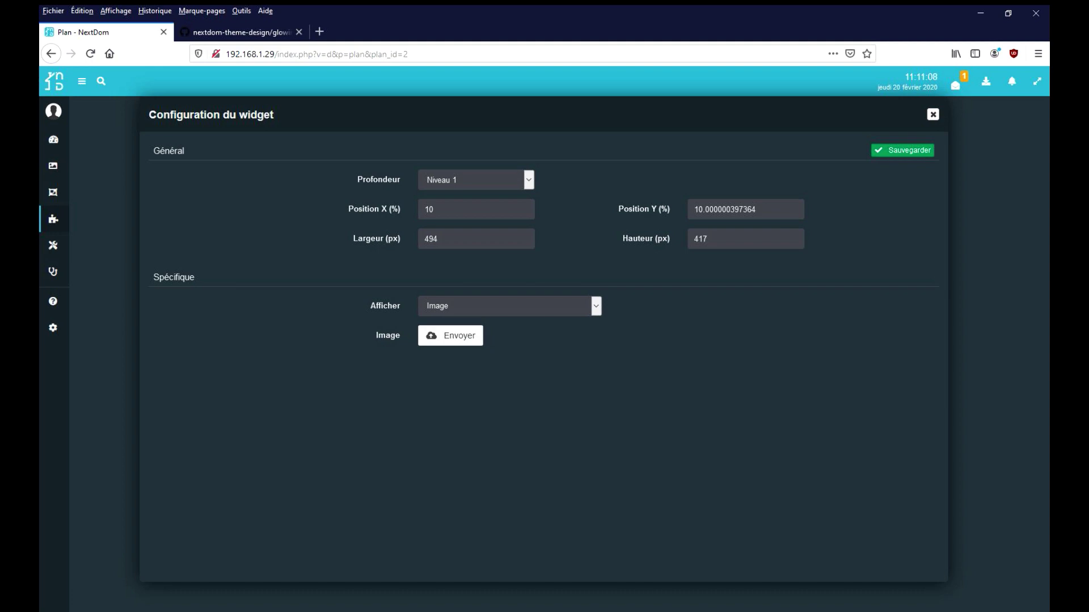
{"action": "left_click", "coordinate": [451, 335]}
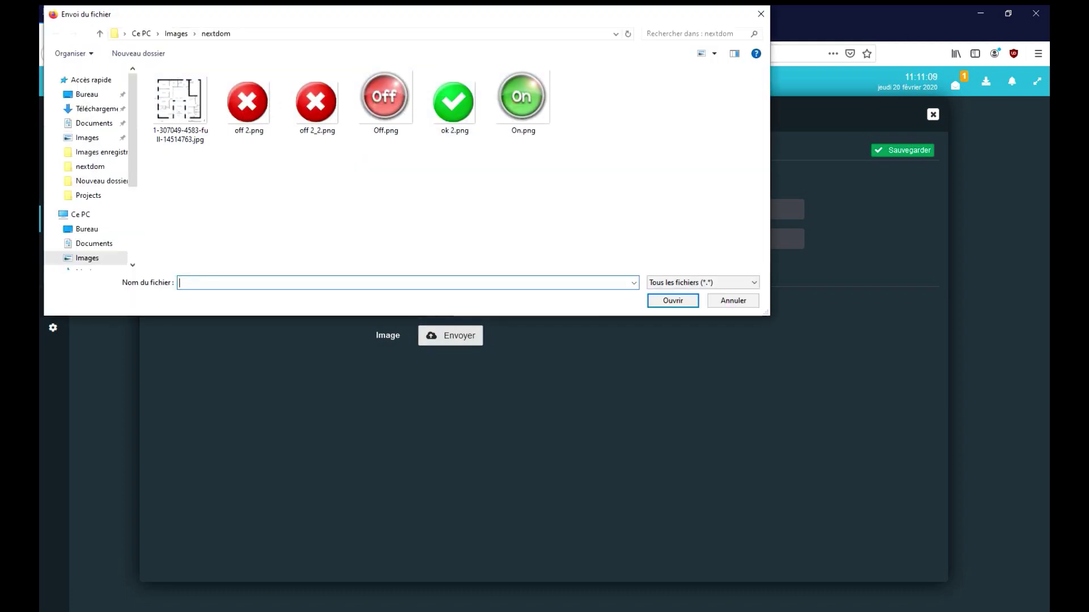
{"action": "left_click", "coordinate": [180, 106]}
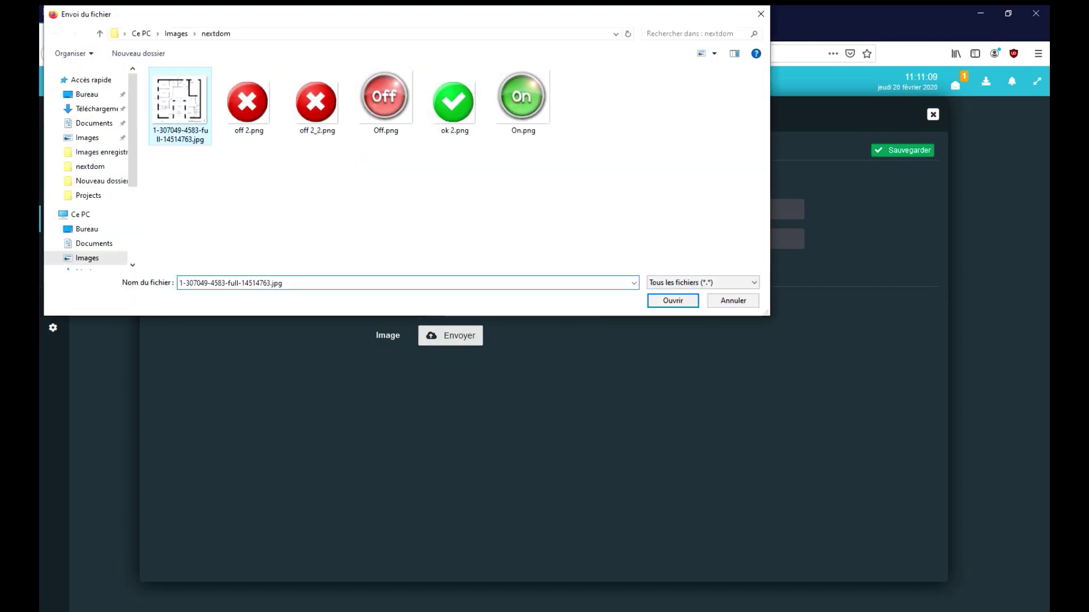
{"action": "left_click", "coordinate": [673, 301]}
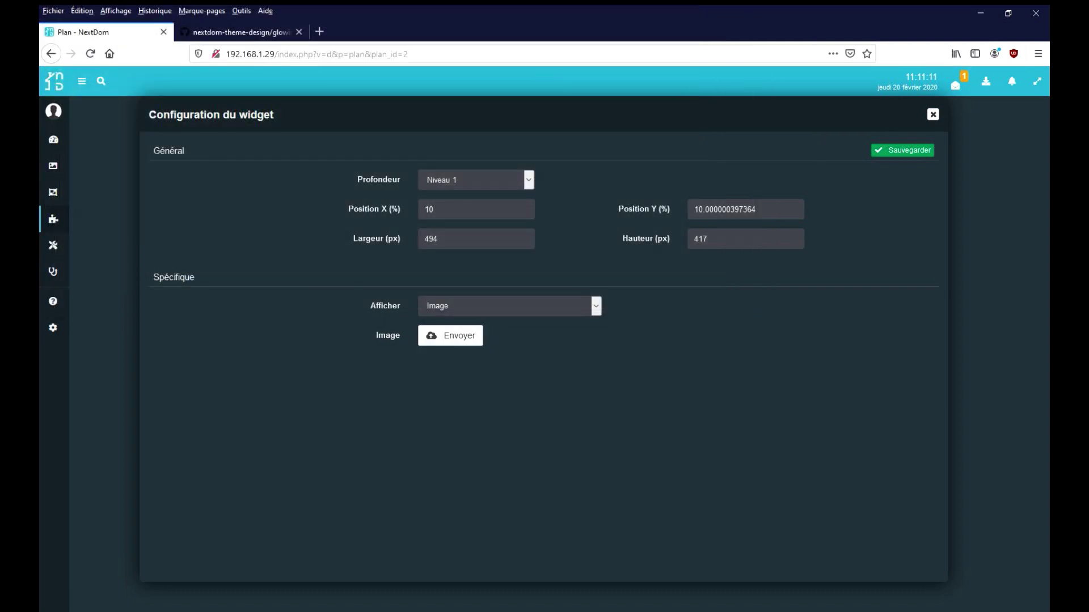
{"action": "left_click", "coordinate": [902, 151]}
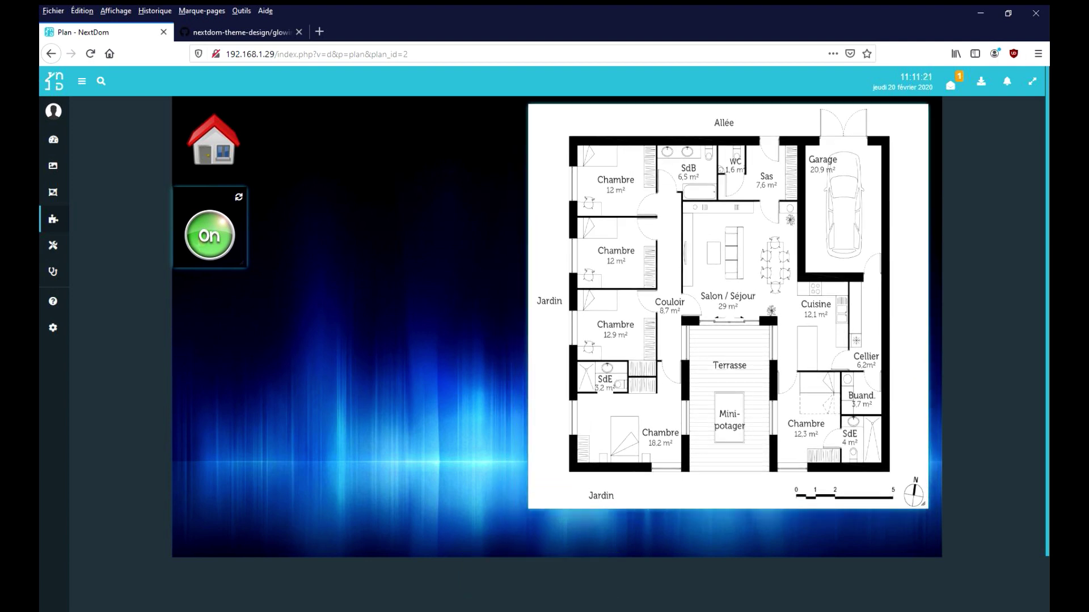
Add the equipment bouton2 from the object maison and place it directly below the existing On button.
{"action": "right_click", "coordinate": [208, 300]}
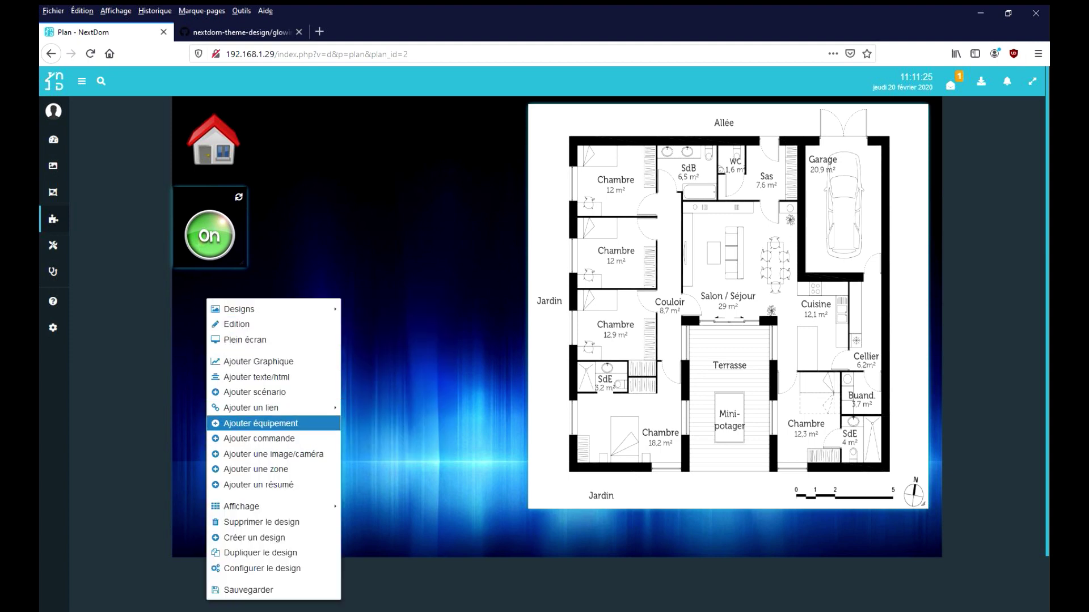
{"action": "left_click", "coordinate": [260, 424]}
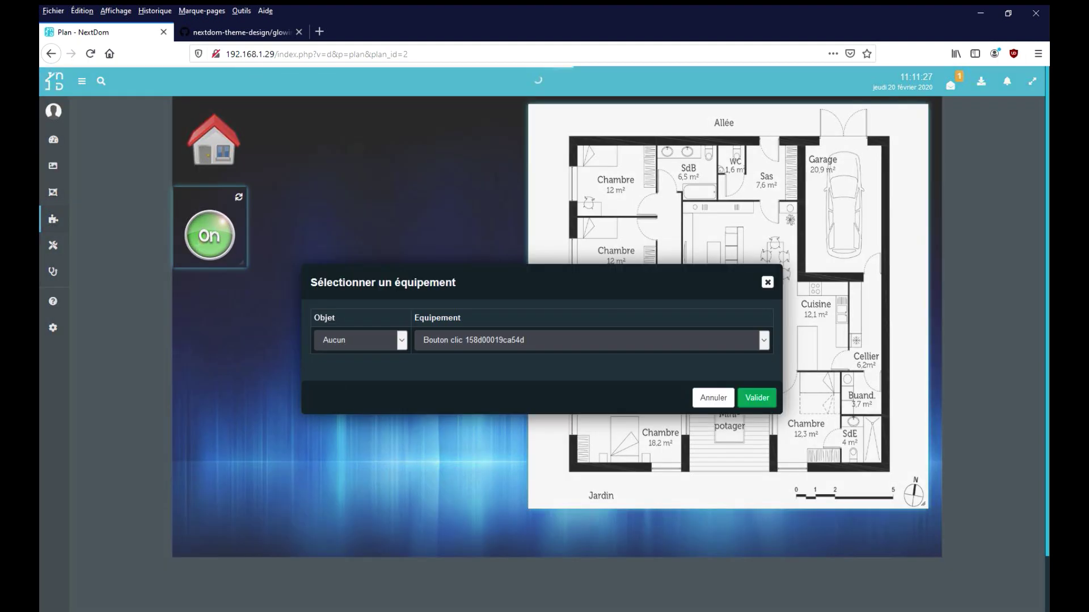
{"action": "left_click", "coordinate": [360, 340]}
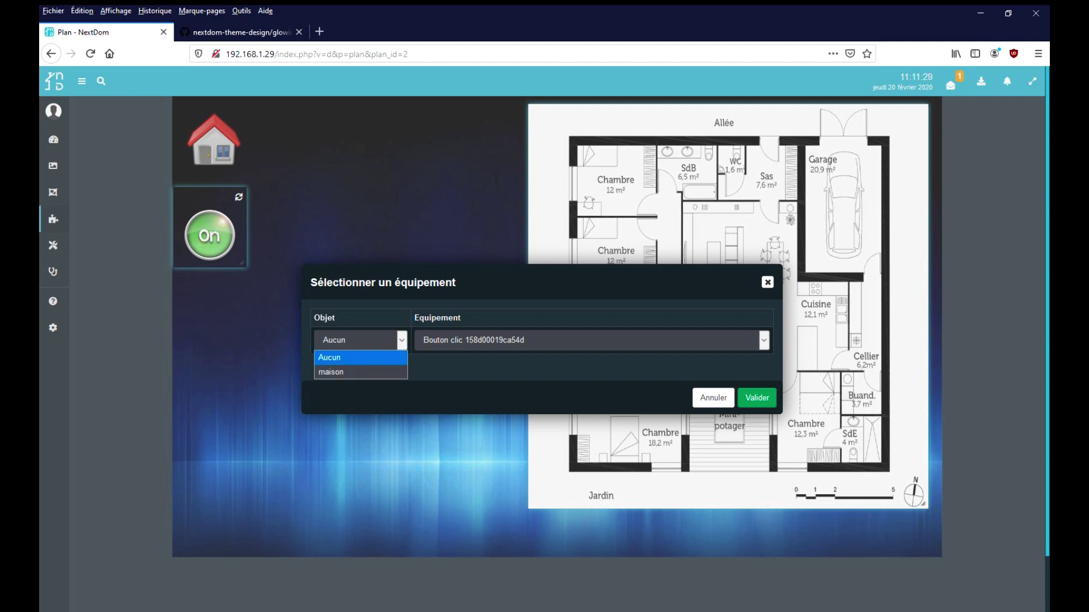
{"action": "left_click", "coordinate": [345, 372]}
{"action": "left_click", "coordinate": [652, 340]}
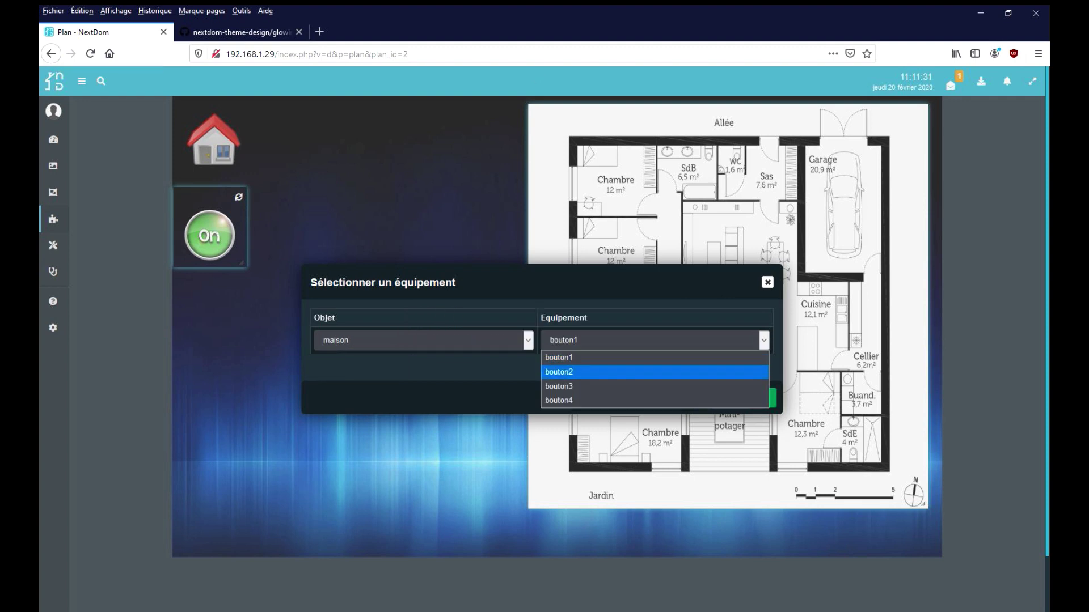
{"action": "left_click", "coordinate": [559, 372]}
{"action": "left_click", "coordinate": [757, 398]}
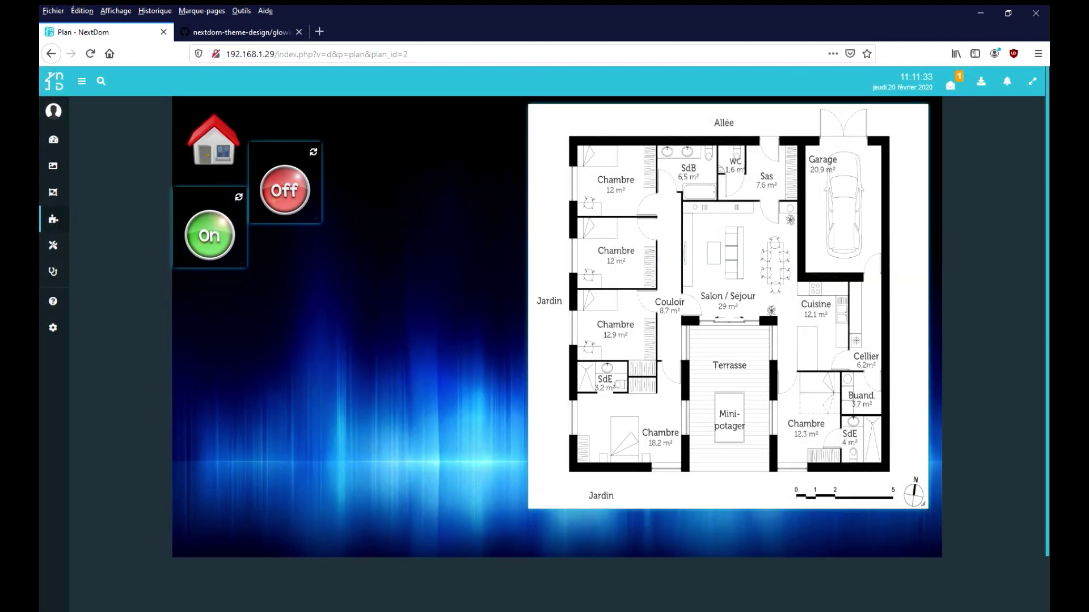
{"action": "left_click_drag", "start_coordinate": [284, 190], "coordinate": [208, 317]}
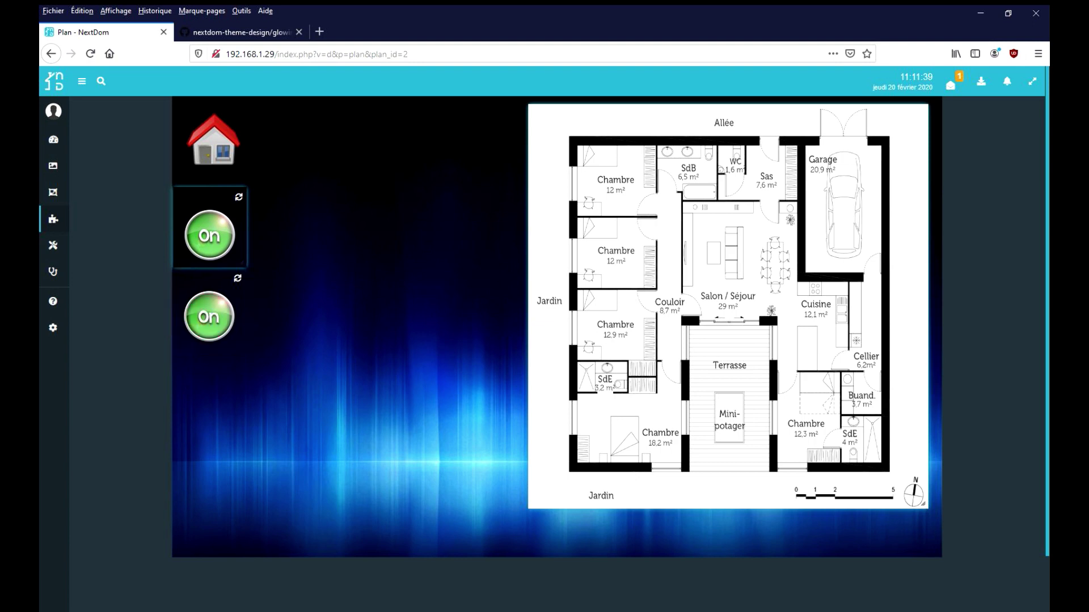
Add the equipment bouton3 below the second button and align the button widgets in one column.
{"action": "right_click", "coordinate": [241, 87]}
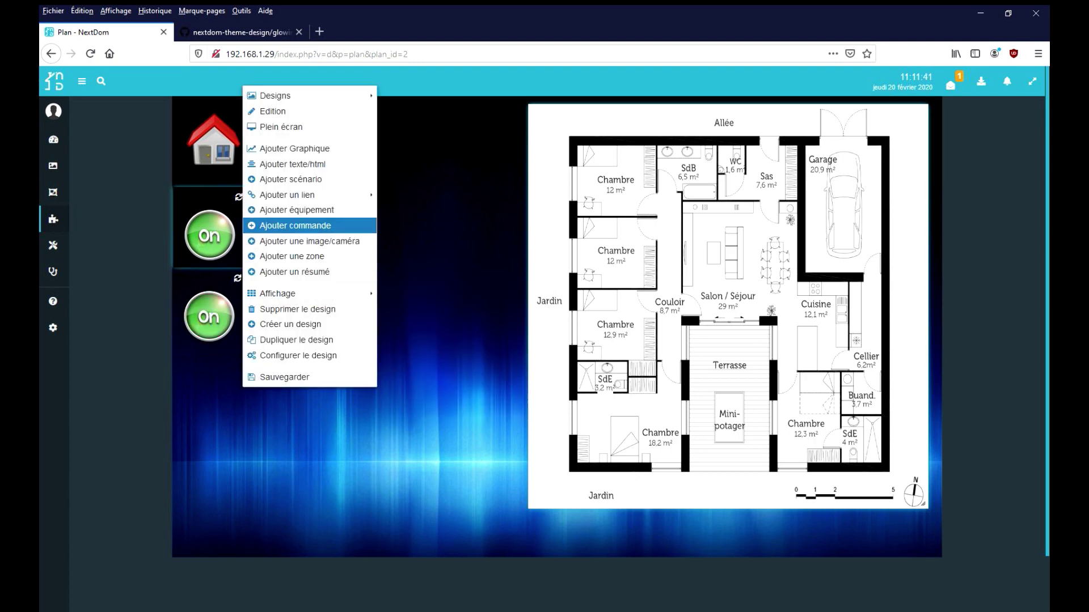
{"action": "left_click", "coordinate": [284, 209]}
{"action": "left_click", "coordinate": [655, 340]}
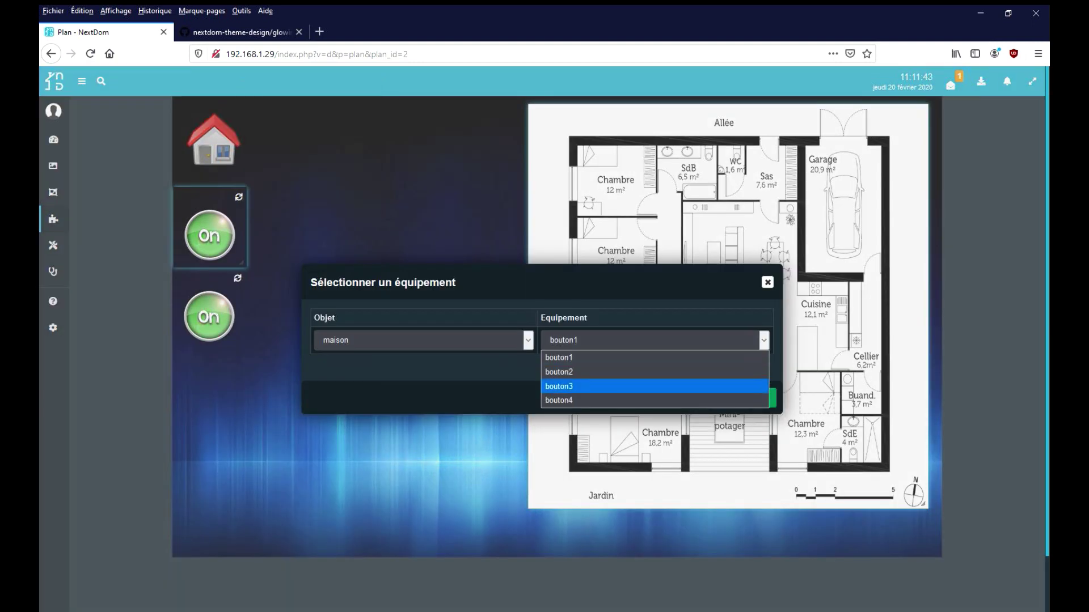
{"action": "left_click", "coordinate": [655, 386]}
{"action": "left_click", "coordinate": [756, 398]}
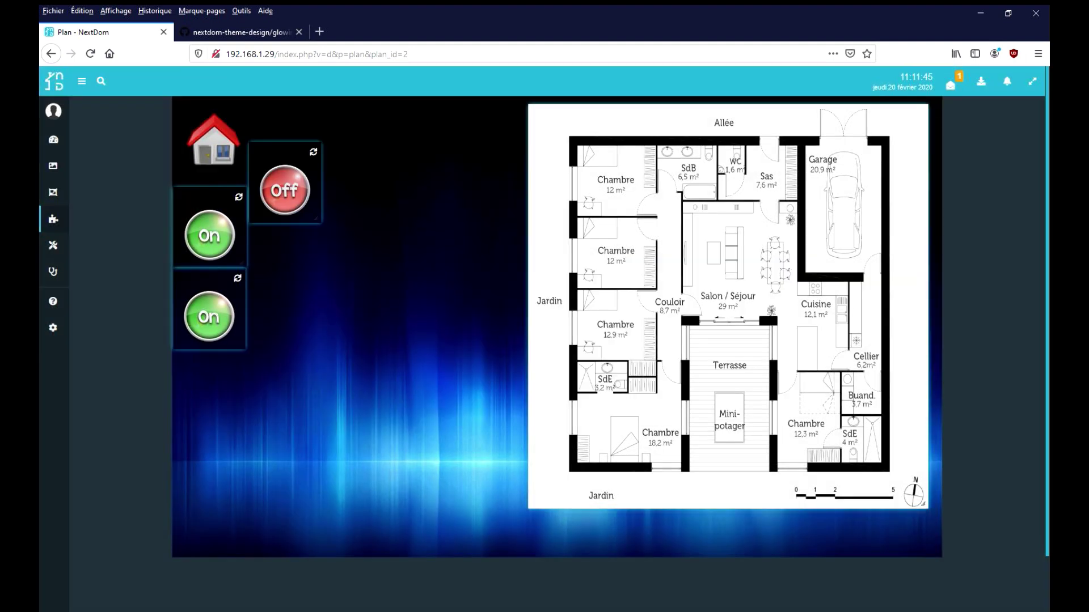
{"action": "left_click_drag", "start_coordinate": [285, 189], "coordinate": [208, 399]}
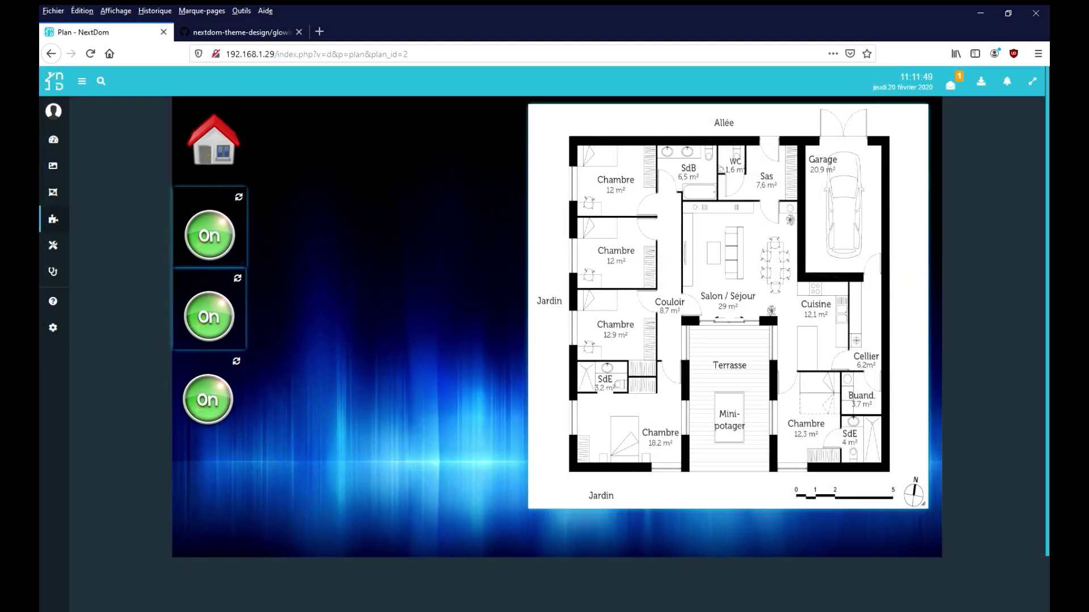
{"action": "left_click_drag", "start_coordinate": [208, 317], "coordinate": [207, 316]}
{"action": "left_click_drag", "start_coordinate": [210, 236], "coordinate": [208, 236]}
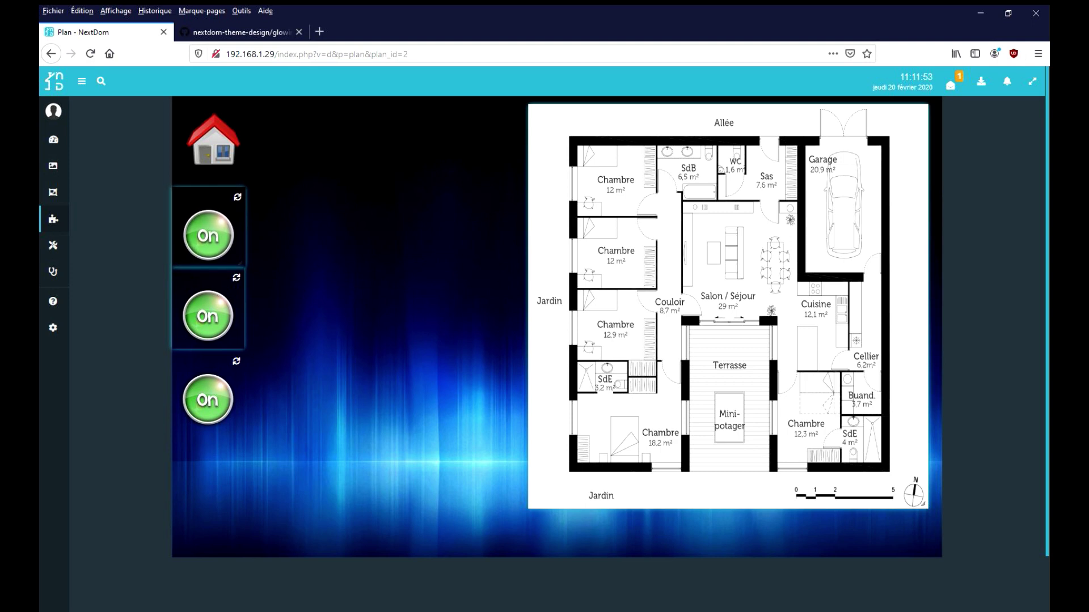
Add the equipment bouton4 from the object maison to the home design.
{"action": "right_click", "coordinate": [261, 466]}
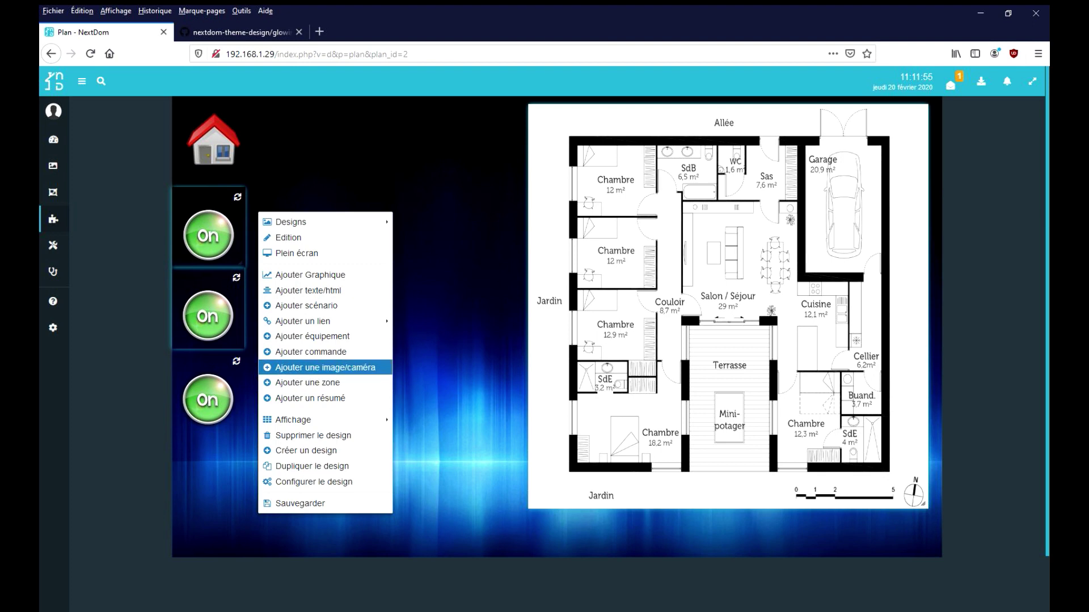
{"action": "left_click", "coordinate": [266, 336]}
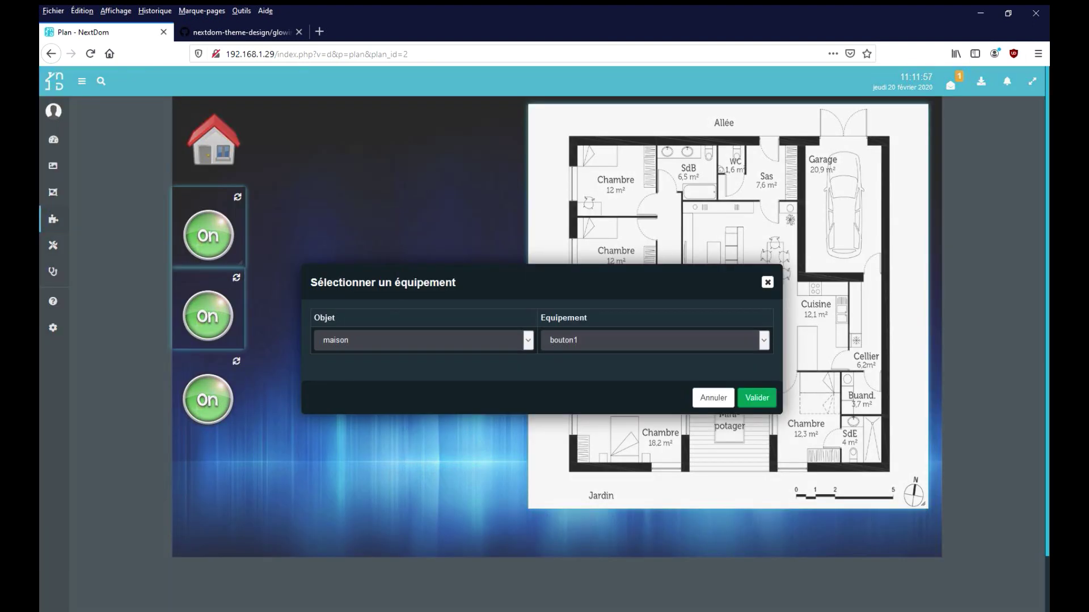
{"action": "left_click", "coordinate": [654, 340]}
{"action": "left_click", "coordinate": [654, 400]}
{"action": "left_click", "coordinate": [757, 398]}
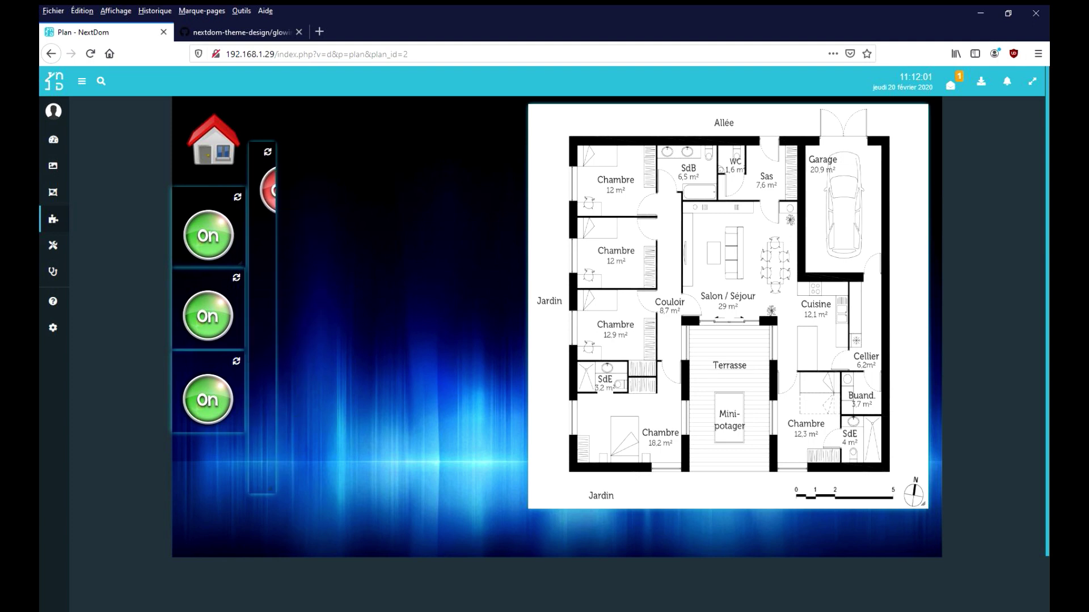
Place the bouton4 widget below the third button and adjust its width to match the column.
{"action": "left_click_drag", "start_coordinate": [320, 223], "coordinate": [314, 226]}
{"action": "left_click_drag", "start_coordinate": [285, 190], "coordinate": [208, 482]}
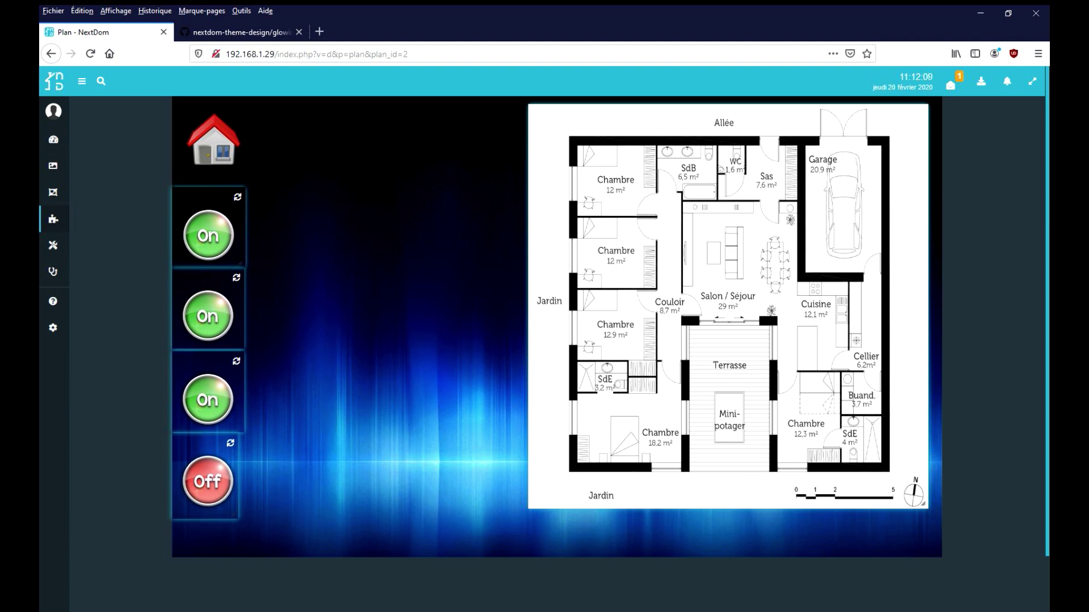
{"action": "left_click_drag", "start_coordinate": [235, 515], "coordinate": [240, 516]}
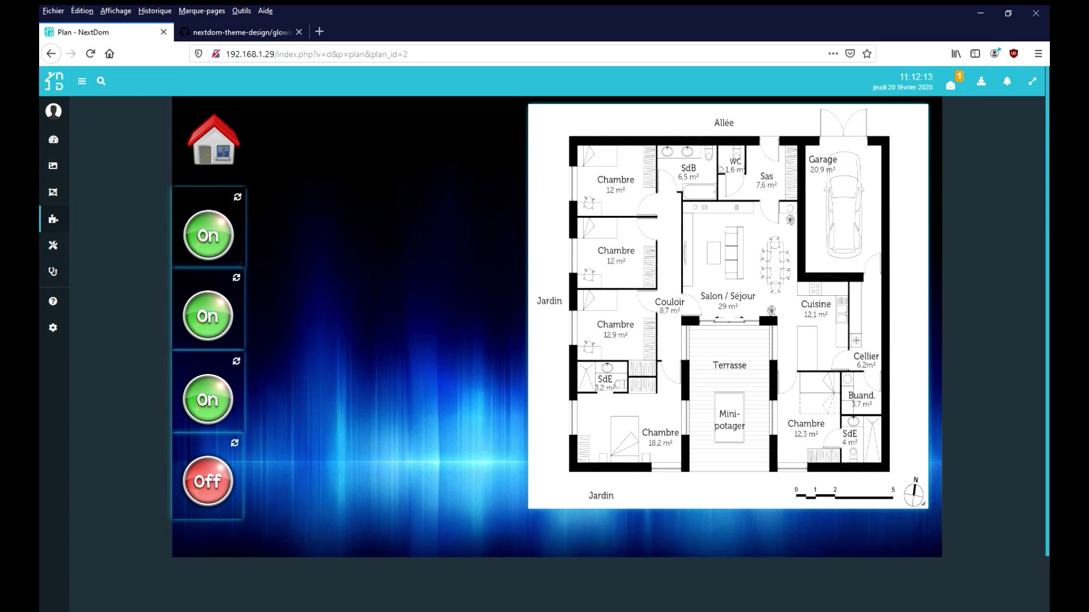
Move the floor plan image slightly lower in the home design, then leave edit mode.
{"action": "right_click", "coordinate": [325, 70]}
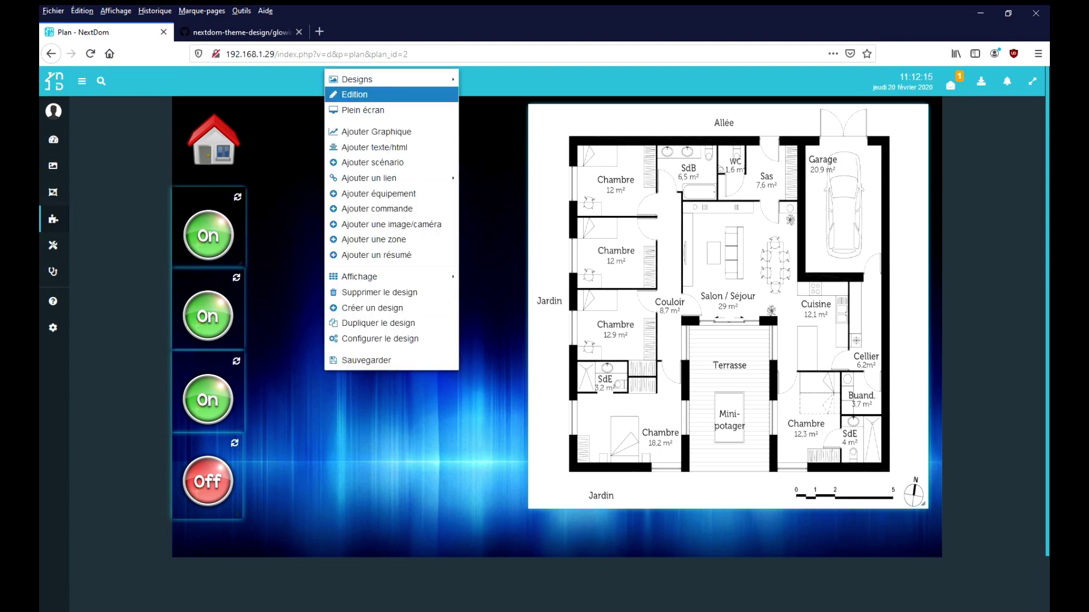
{"action": "left_click", "coordinate": [354, 94]}
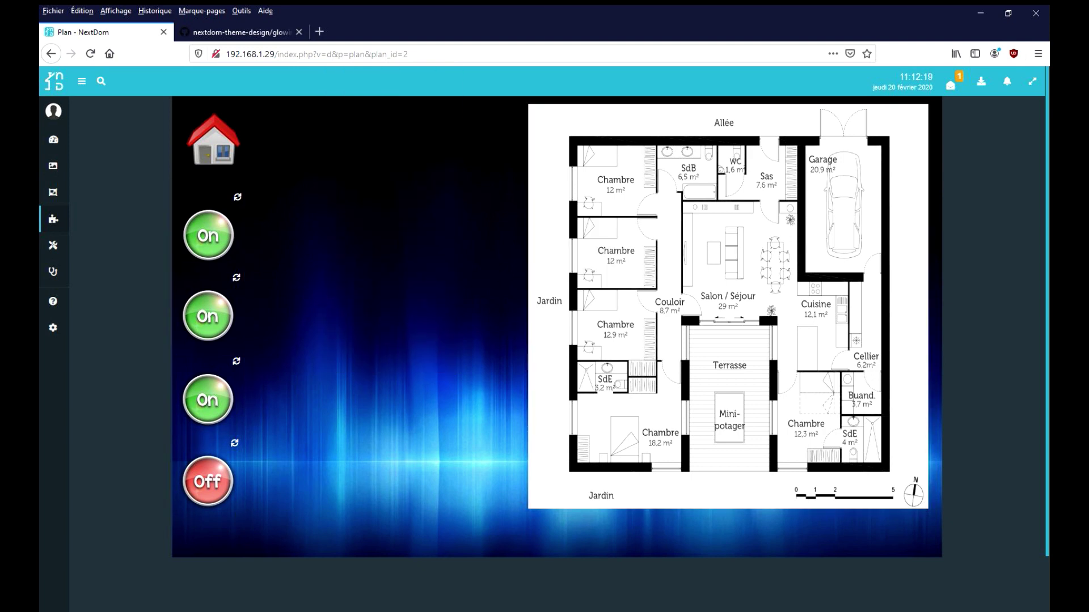
{"action": "right_click", "coordinate": [396, 298]}
{"action": "left_click", "coordinate": [404, 318]}
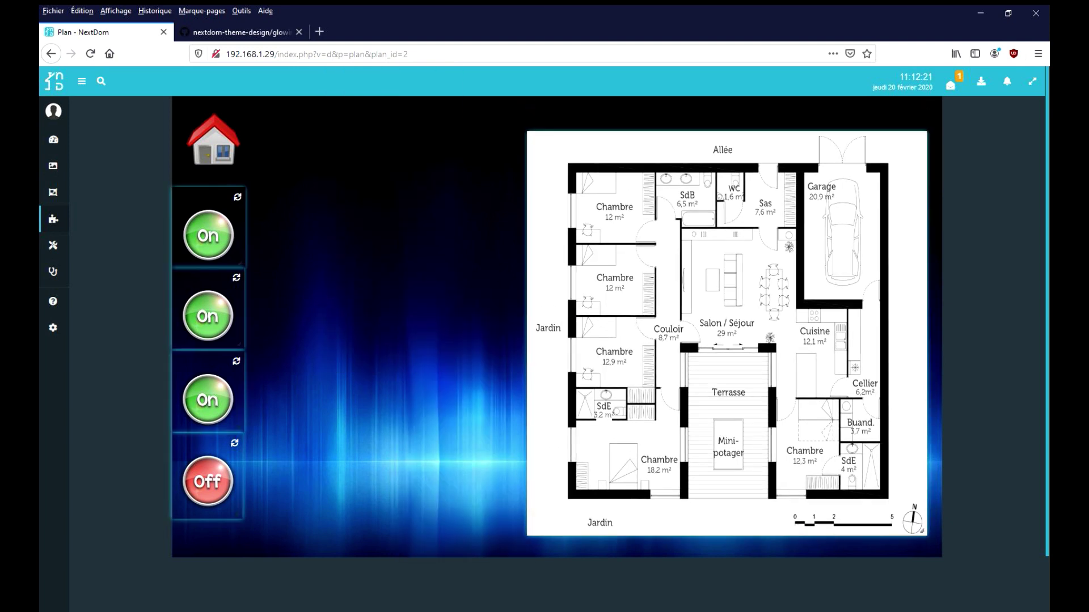
{"action": "right_click", "coordinate": [403, 287]}
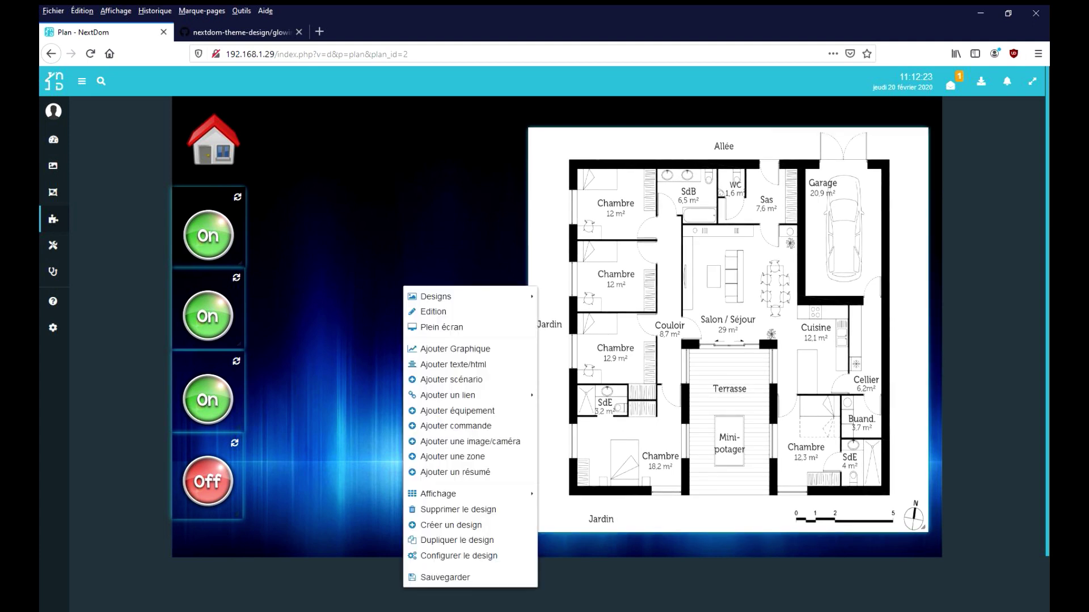
{"action": "left_click", "coordinate": [433, 311]}
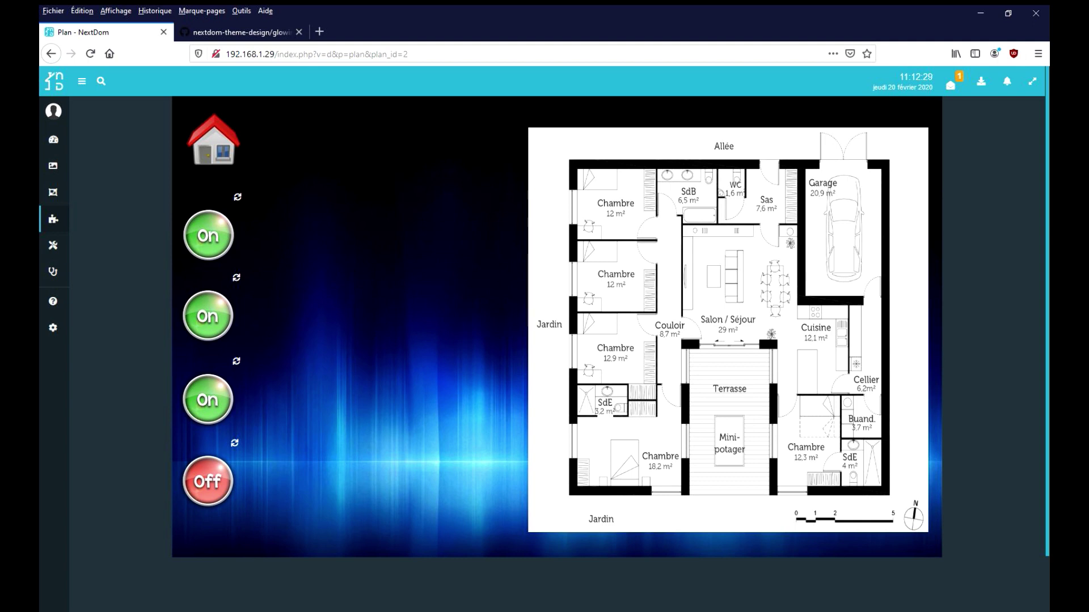
Enter edit mode on the home design and start adding an equipment with the object Aucun.
{"action": "right_click", "coordinate": [419, 310]}
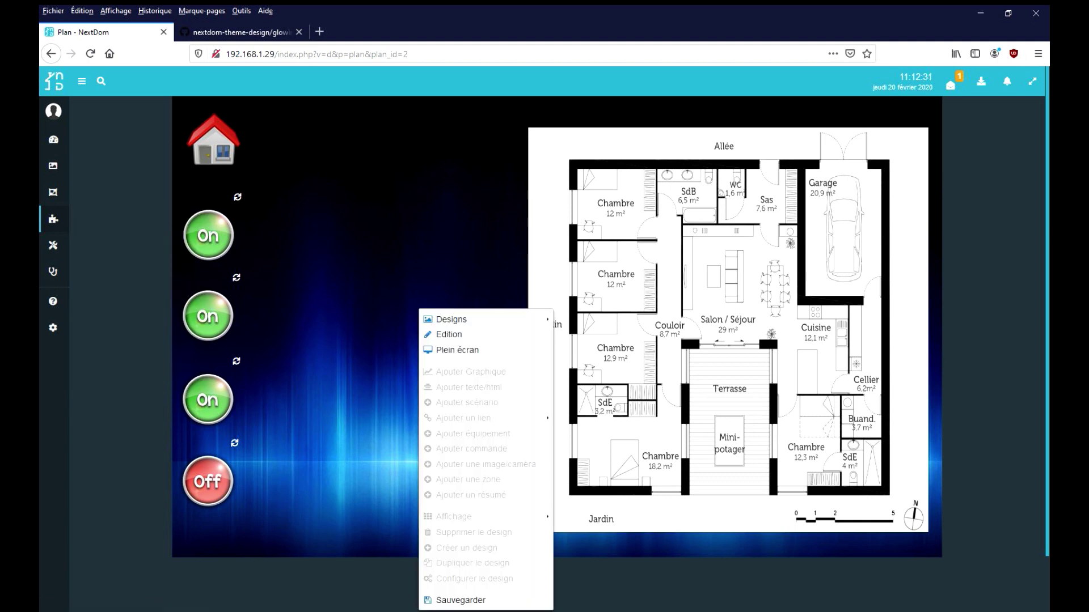
{"action": "left_click", "coordinate": [448, 334]}
{"action": "mouse_move", "coordinate": [53, 245]}
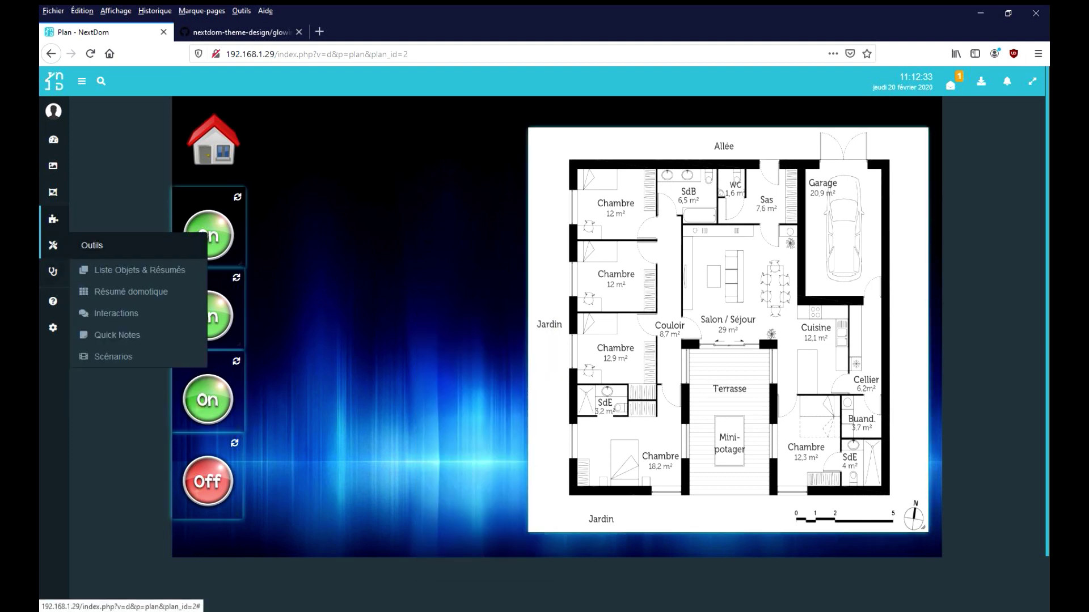
{"action": "right_click", "coordinate": [372, 277]}
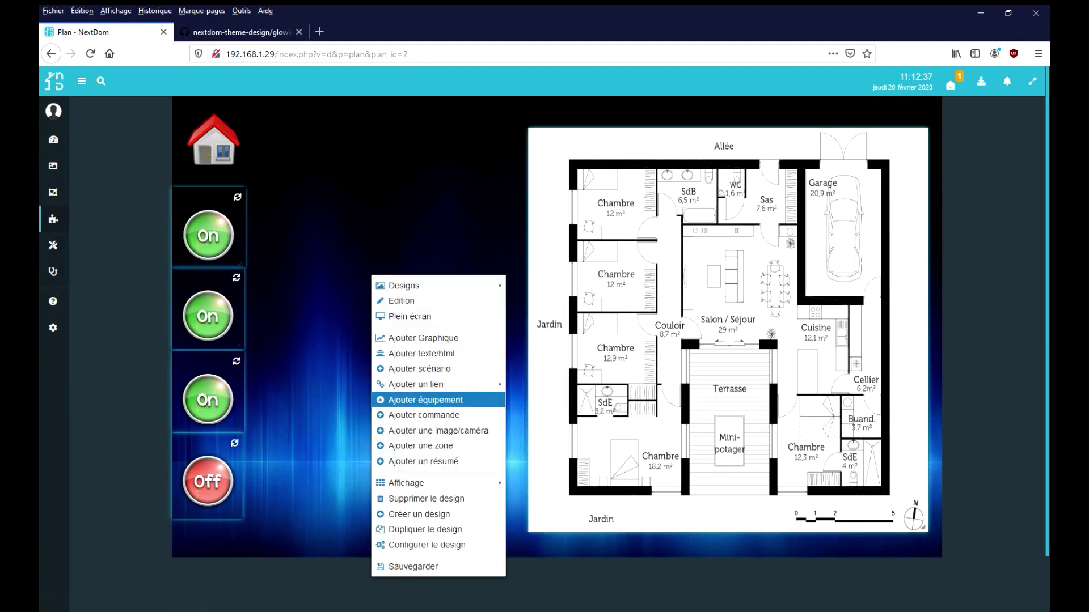
{"action": "left_click", "coordinate": [425, 400]}
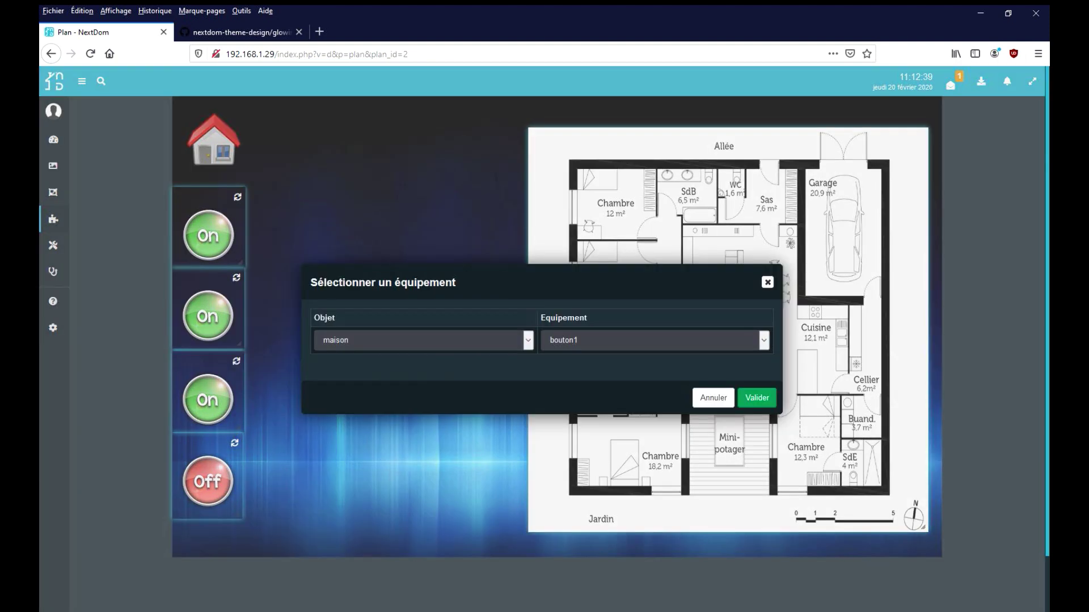
{"action": "left_click", "coordinate": [423, 340]}
{"action": "left_click", "coordinate": [408, 358]}
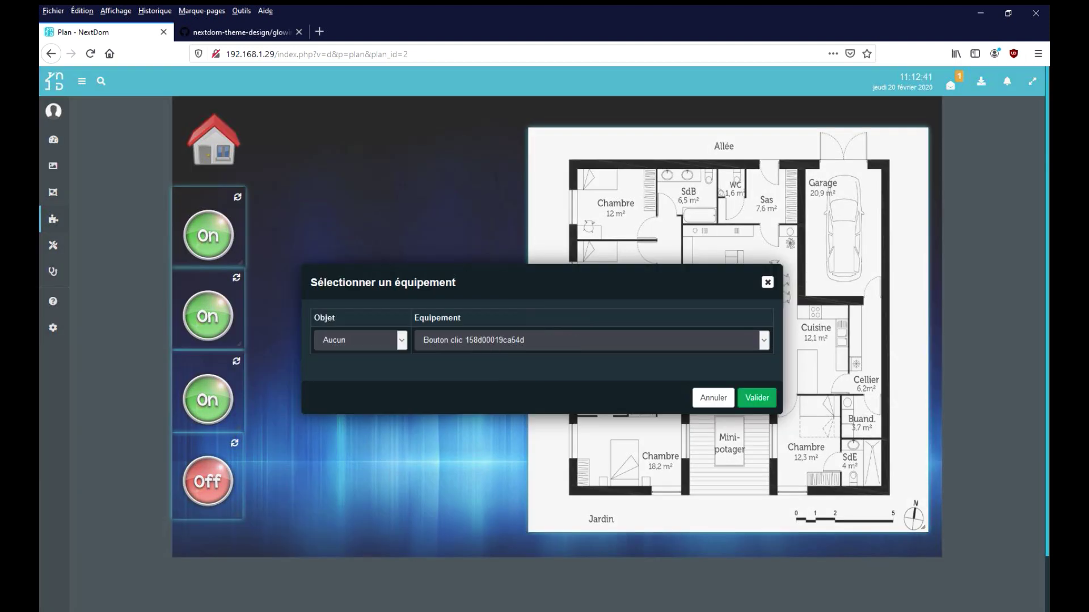
Choose the equipment Détecteur Ouverture 158d0001c0d069 and add it to the home design.
{"action": "left_click", "coordinate": [527, 341]}
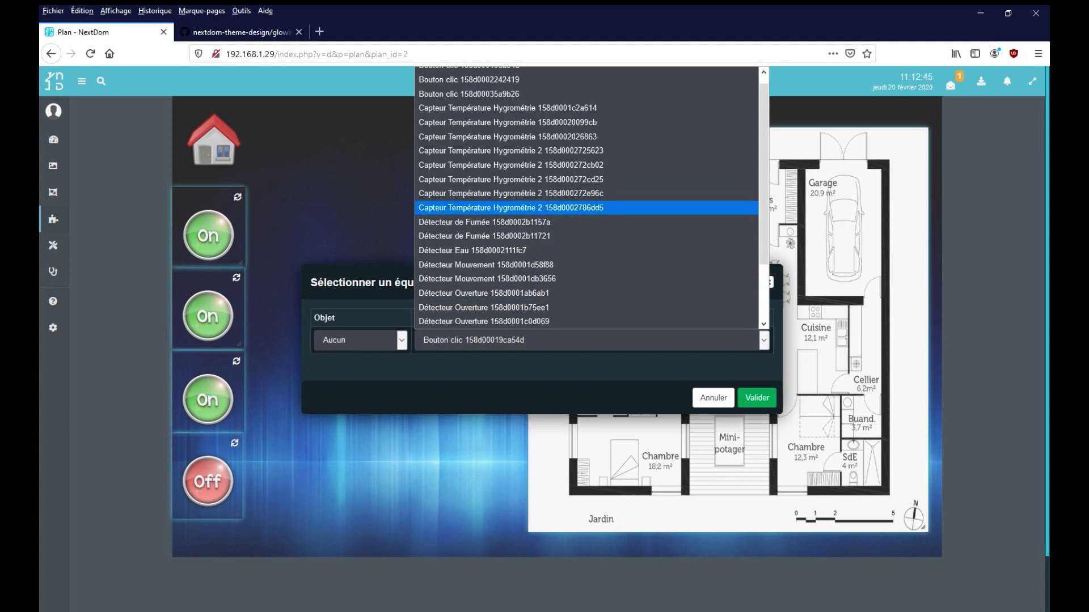
{"action": "key", "text": "Down"}
{"action": "key", "text": "Down"}
{"action": "key", "text": "Down"}
{"action": "key", "text": "Down"}
{"action": "key", "text": "Down"}
{"action": "key", "text": "Down"}
{"action": "key", "text": "Down"}
{"action": "key", "text": "Down"}
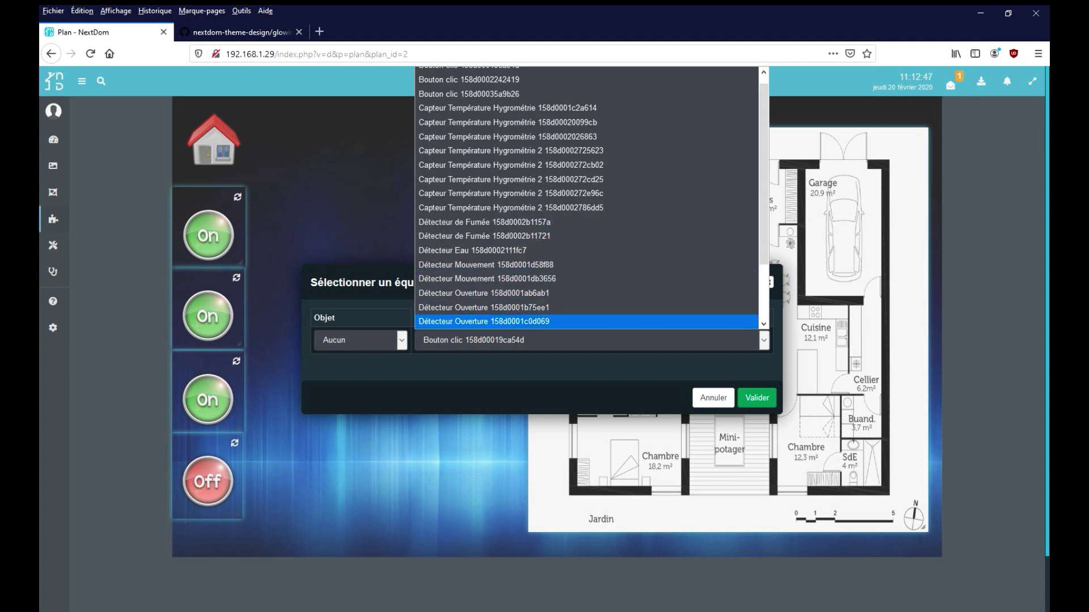
{"action": "left_click", "coordinate": [484, 321]}
{"action": "left_click", "coordinate": [756, 398]}
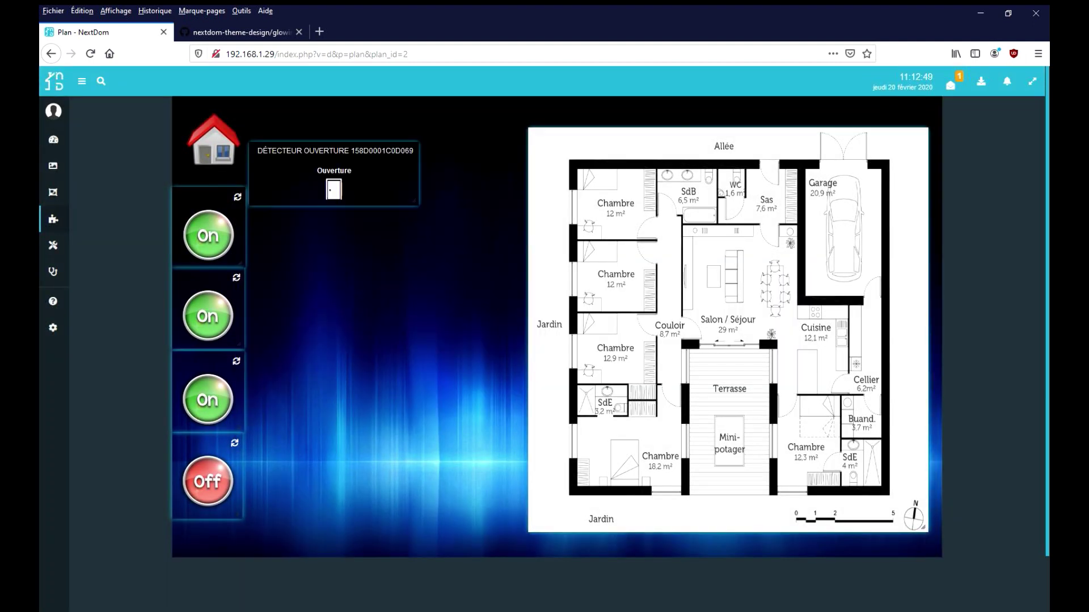
Resize the opening detector widget to about 174 px wide and 152 px high, and check its display settings.
{"action": "left_click_drag", "start_coordinate": [415, 202], "coordinate": [351, 229]}
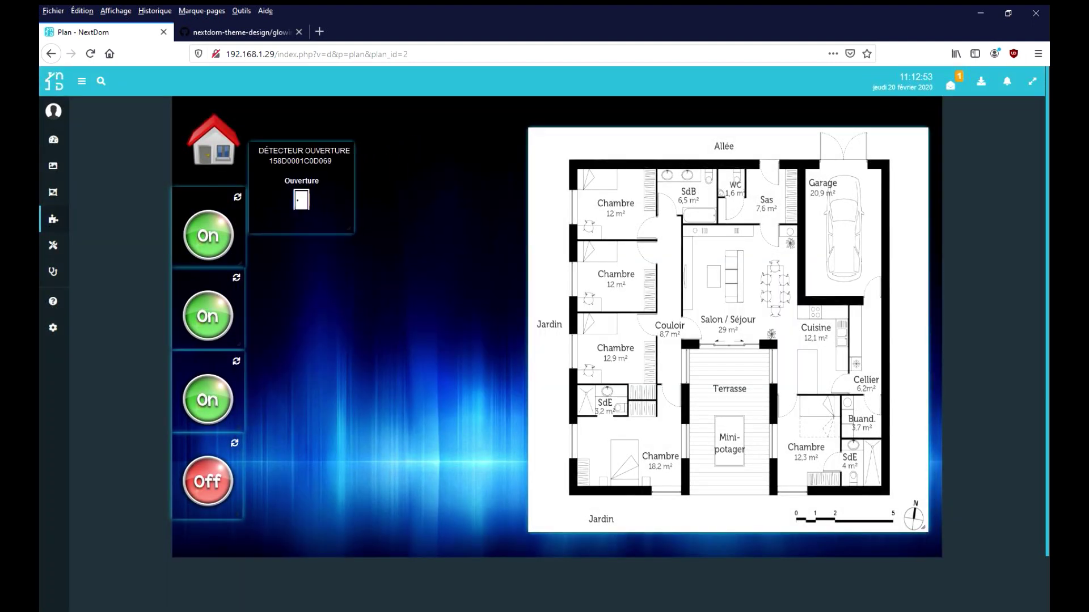
{"action": "right_click", "coordinate": [309, 170]}
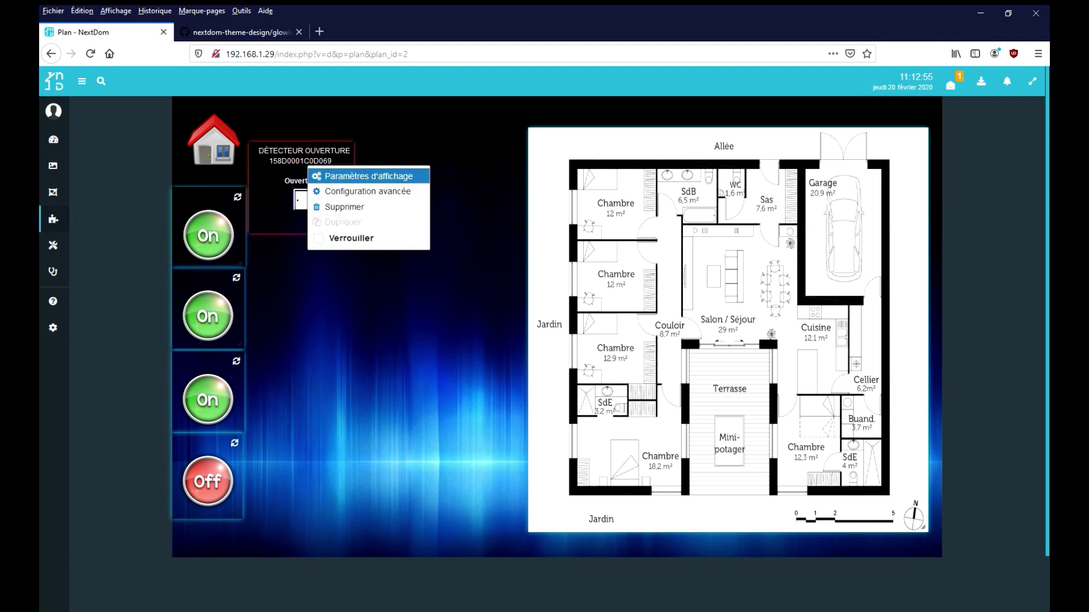
{"action": "left_click", "coordinate": [368, 176]}
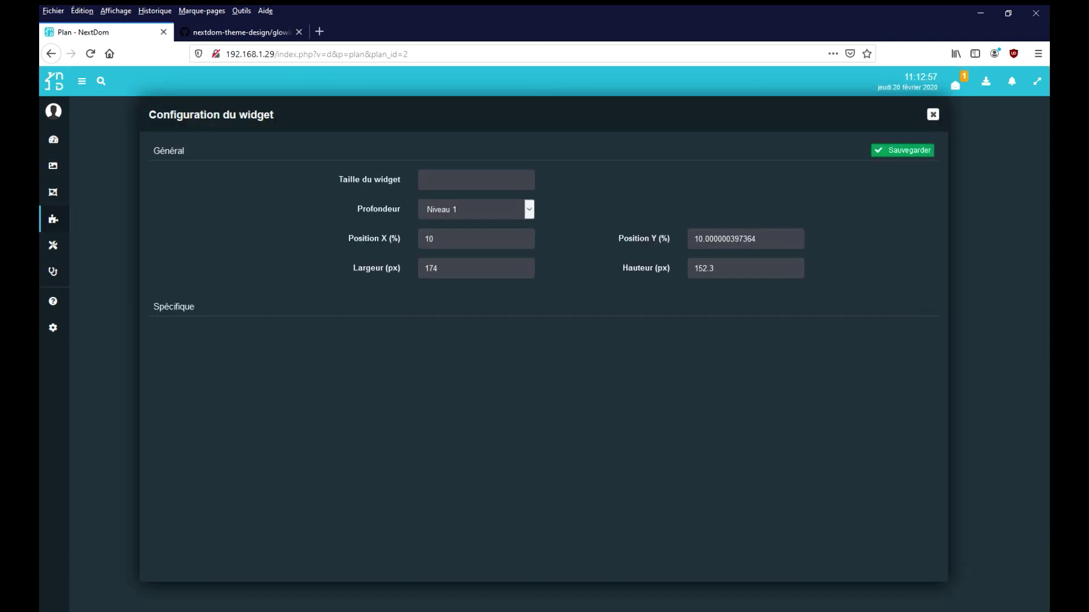
{"action": "left_click", "coordinate": [933, 114]}
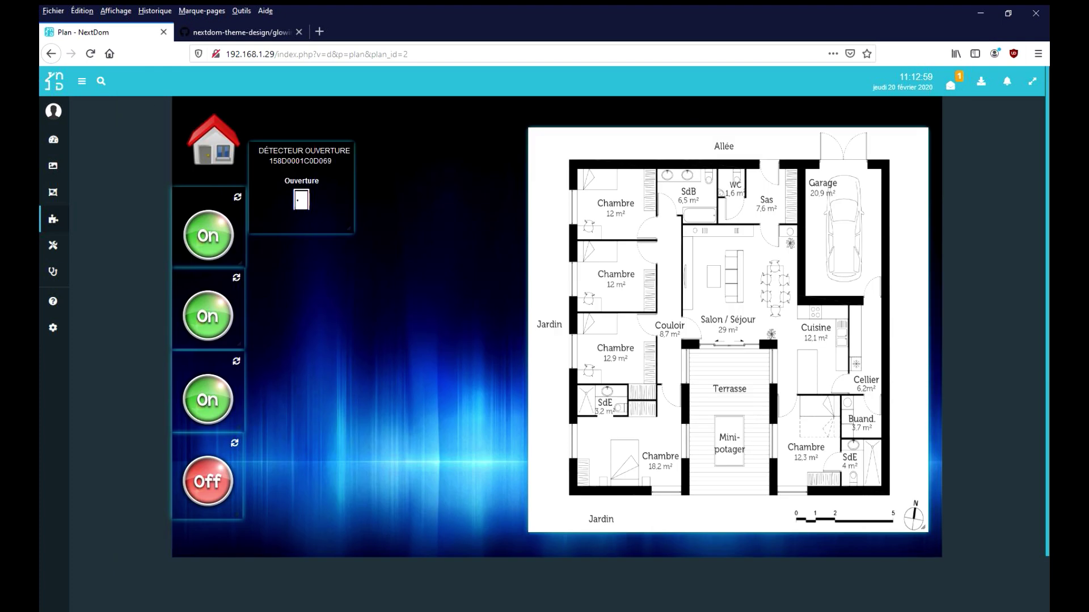
Turn off the name display (Afficher le nom) for Design in the opening detector's advanced configuration and save.
{"action": "right_click", "coordinate": [338, 166]}
{"action": "left_click", "coordinate": [397, 189]}
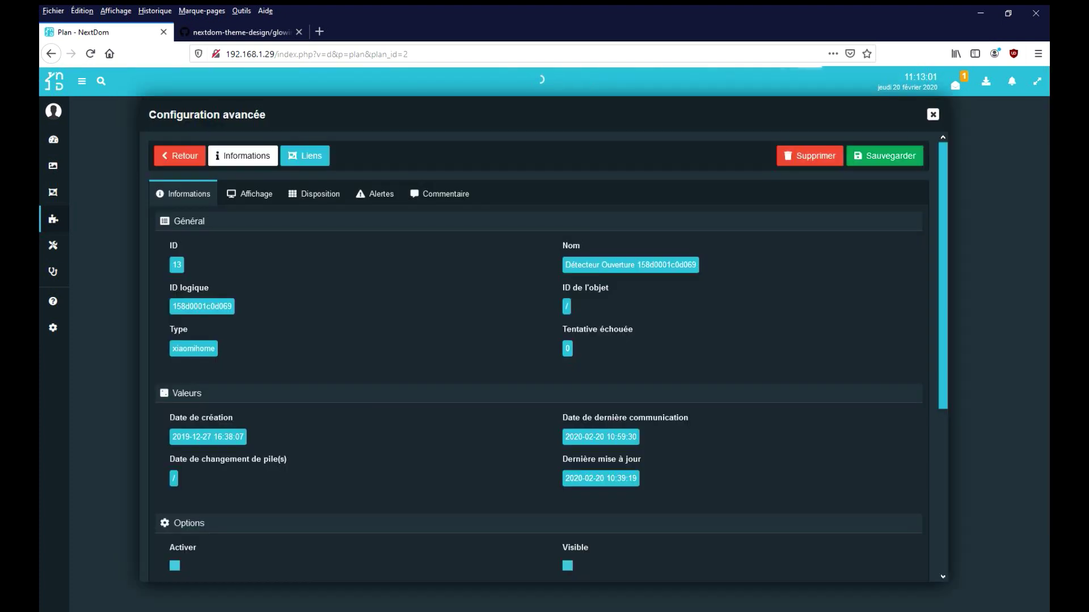
{"action": "left_click", "coordinate": [252, 194]}
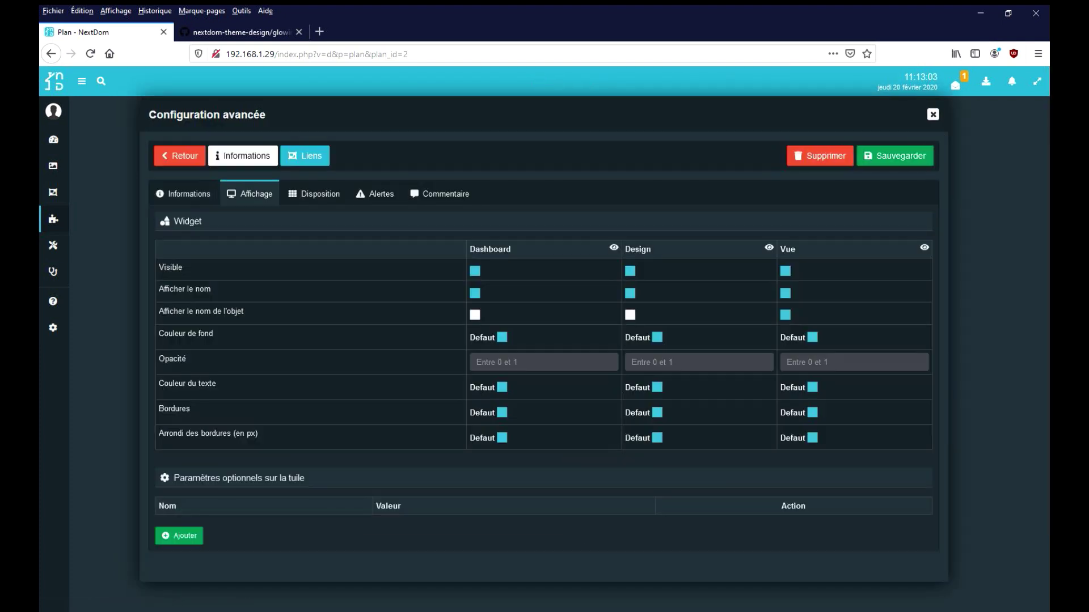
{"action": "left_click", "coordinate": [630, 294]}
{"action": "left_click", "coordinate": [894, 155]}
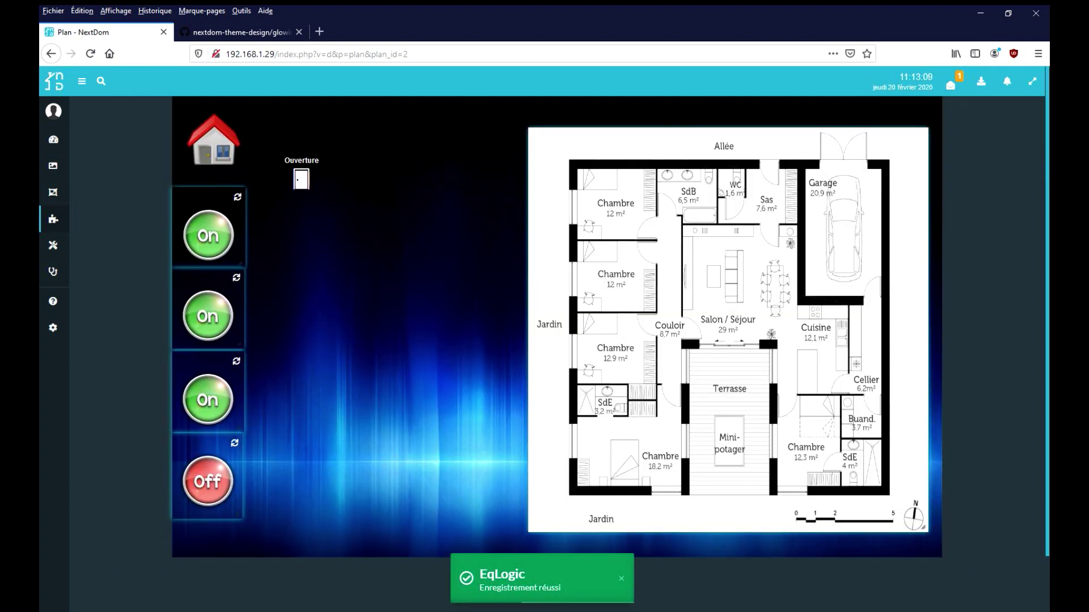
Preview the design outside edit mode, return to editing, and shrink the opening detector widget closer to the middle of the design.
{"action": "right_click", "coordinate": [355, 190]}
{"action": "left_click", "coordinate": [386, 214]}
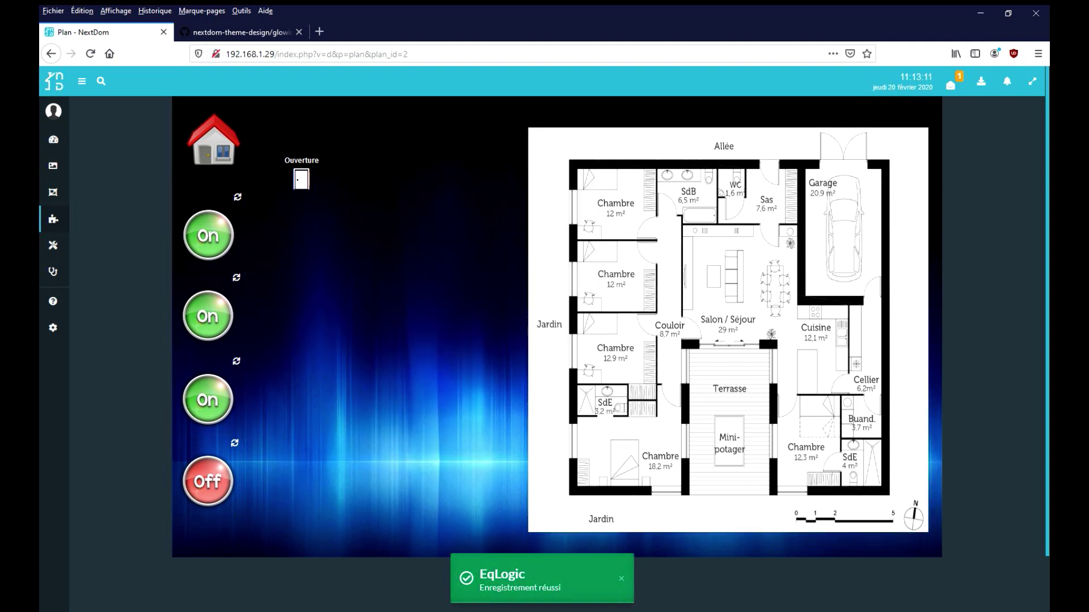
{"action": "right_click", "coordinate": [362, 229]}
{"action": "left_click", "coordinate": [394, 252]}
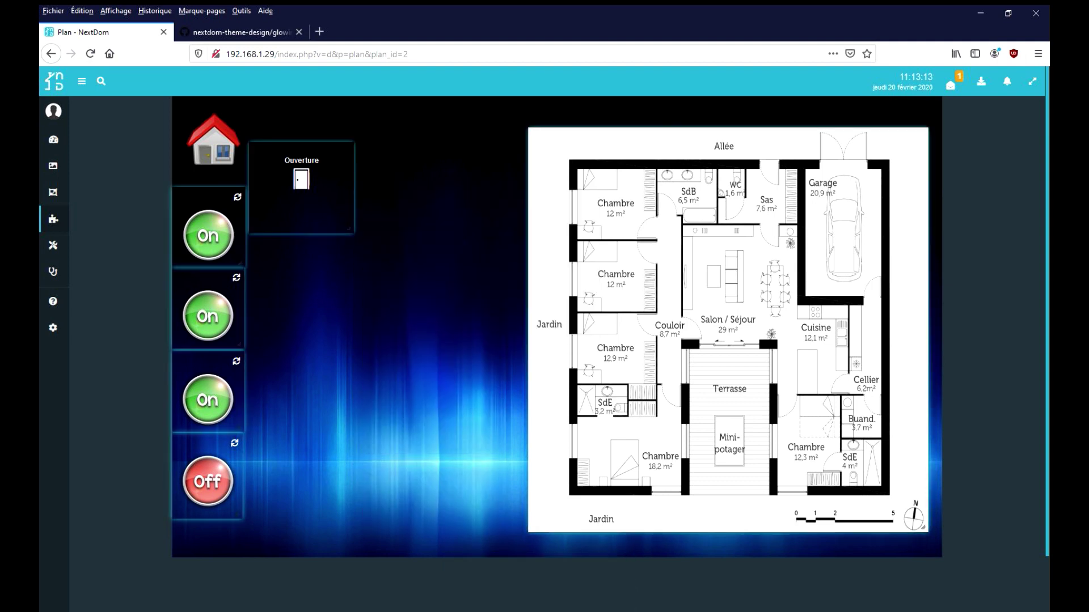
{"action": "left_click_drag", "start_coordinate": [350, 230], "coordinate": [443, 299]}
Give the opening detector widget a dark purple background with opacity 1 for Design and save the configuration.
{"action": "right_click", "coordinate": [461, 323]}
{"action": "left_click", "coordinate": [511, 352]}
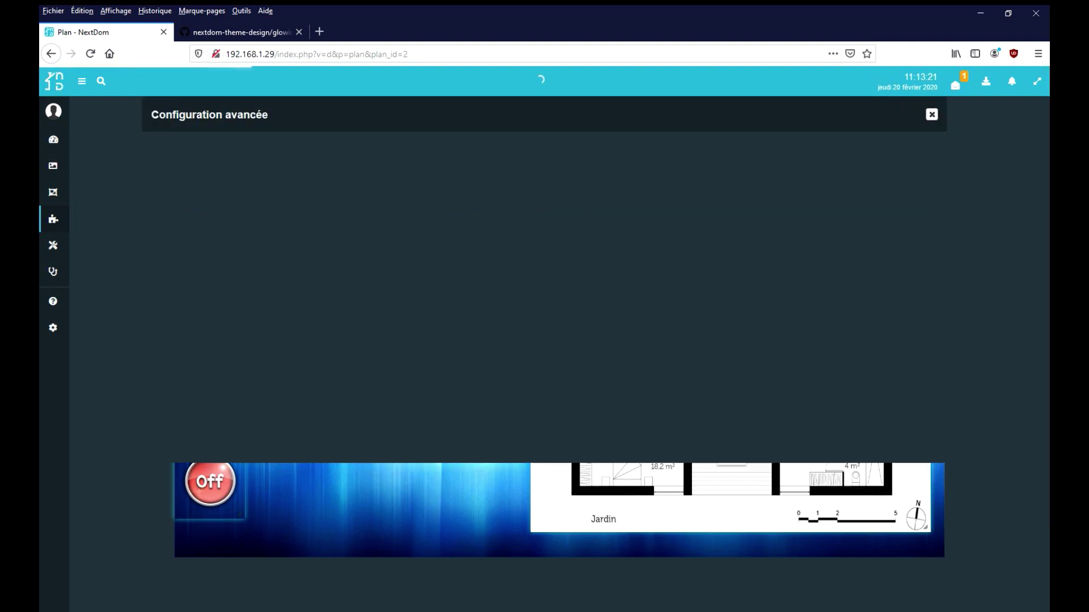
{"action": "left_click", "coordinate": [250, 194]}
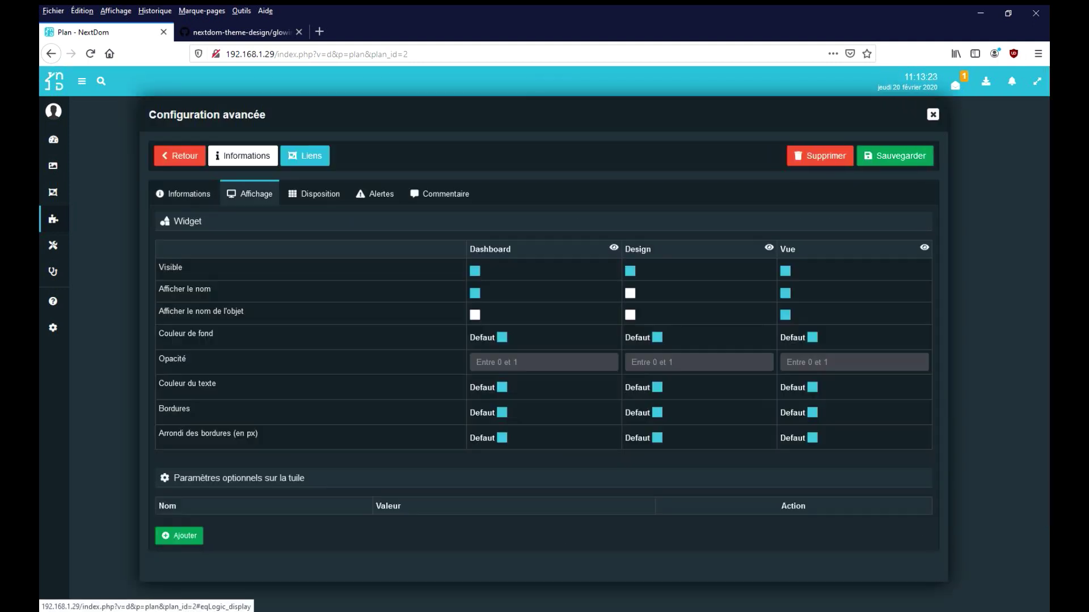
{"action": "left_click", "coordinate": [657, 337]}
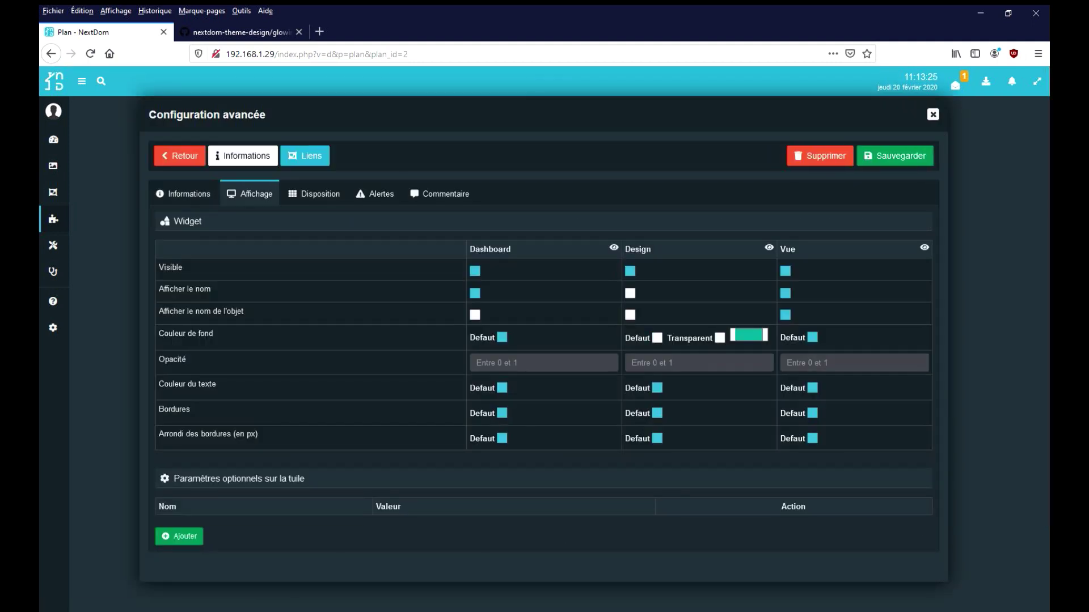
{"action": "left_click", "coordinate": [749, 335]}
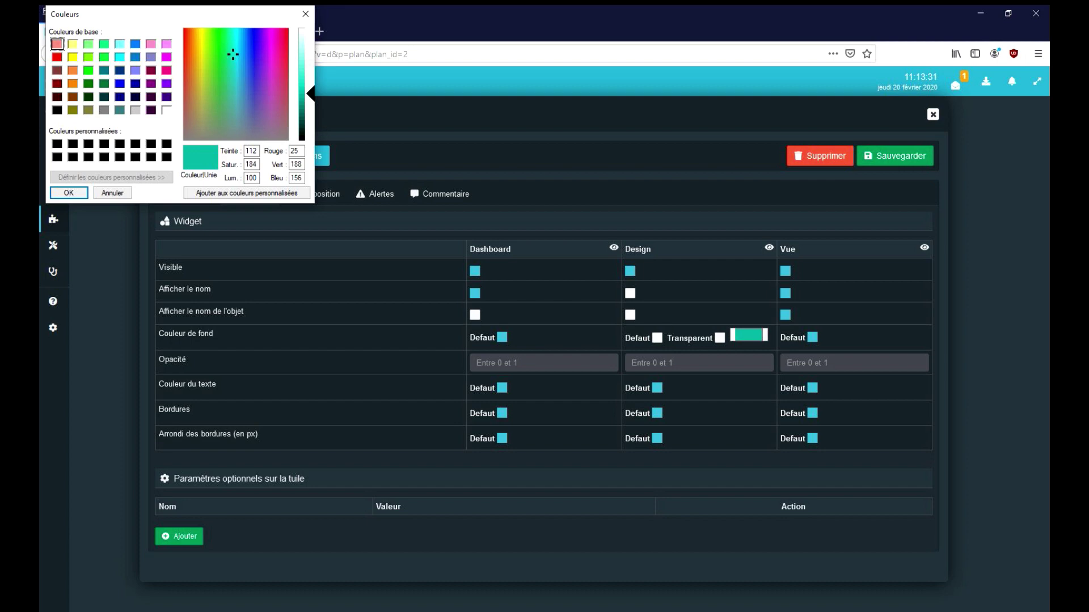
{"action": "left_click", "coordinate": [150, 109]}
{"action": "left_click", "coordinate": [69, 193]}
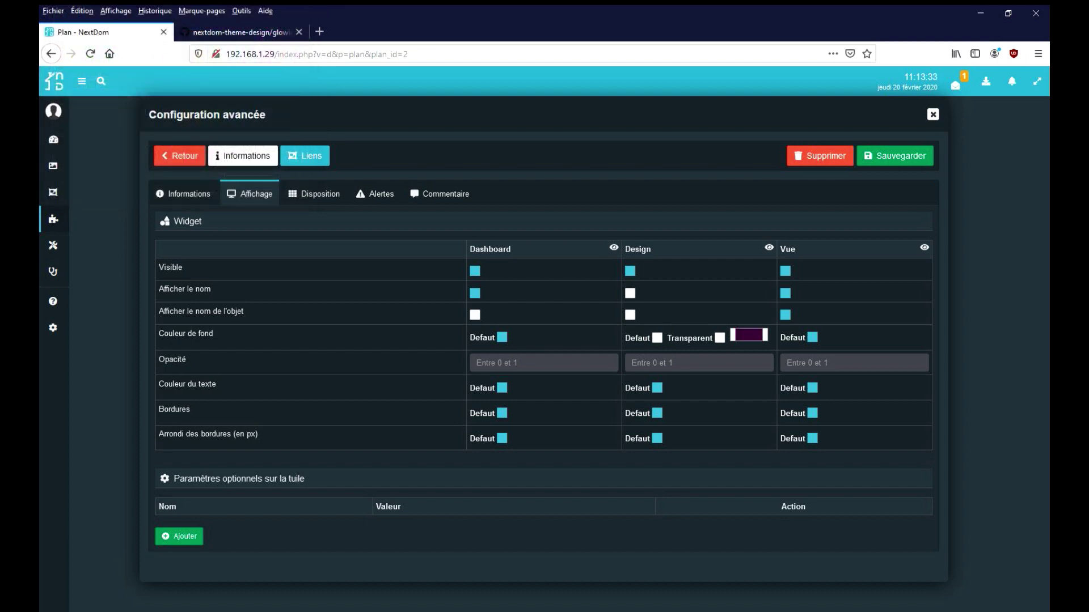
{"action": "type", "text": "1"}
{"action": "left_click", "coordinate": [895, 156]}
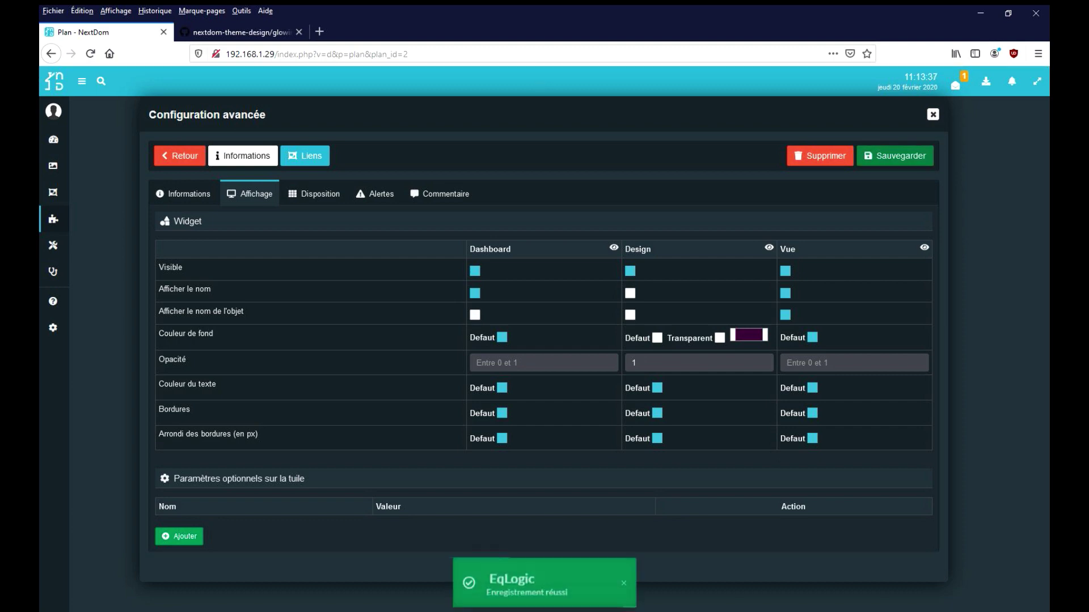
{"action": "left_click", "coordinate": [932, 114]}
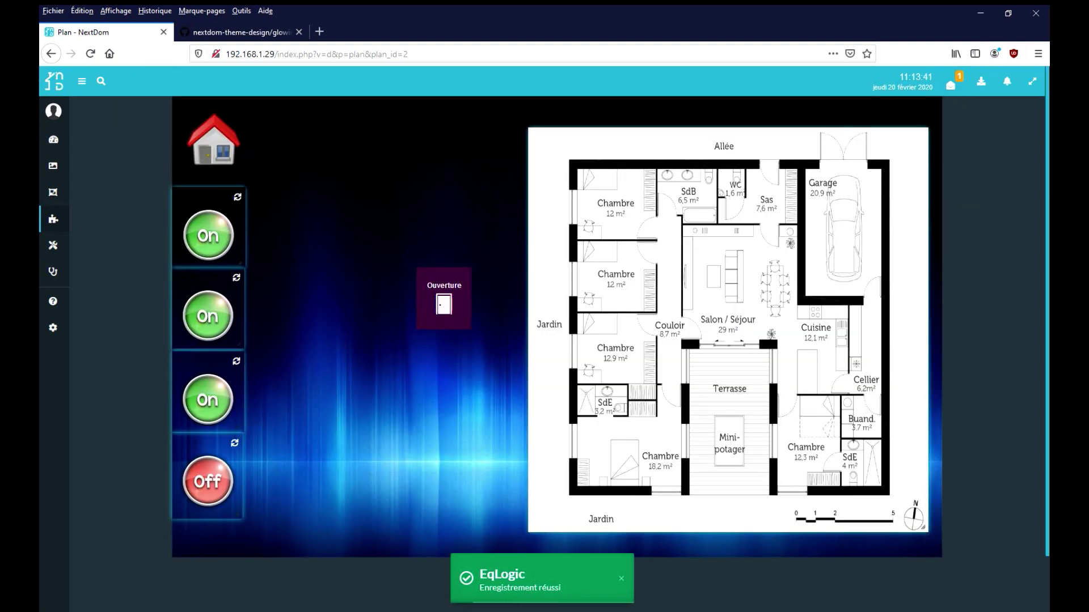
Preview the purple widget outside edit mode, return to editing, and move it onto the floor plan's left edge beside the 12.9 m² bedroom.
{"action": "right_click", "coordinate": [387, 243]}
{"action": "left_click", "coordinate": [422, 268]}
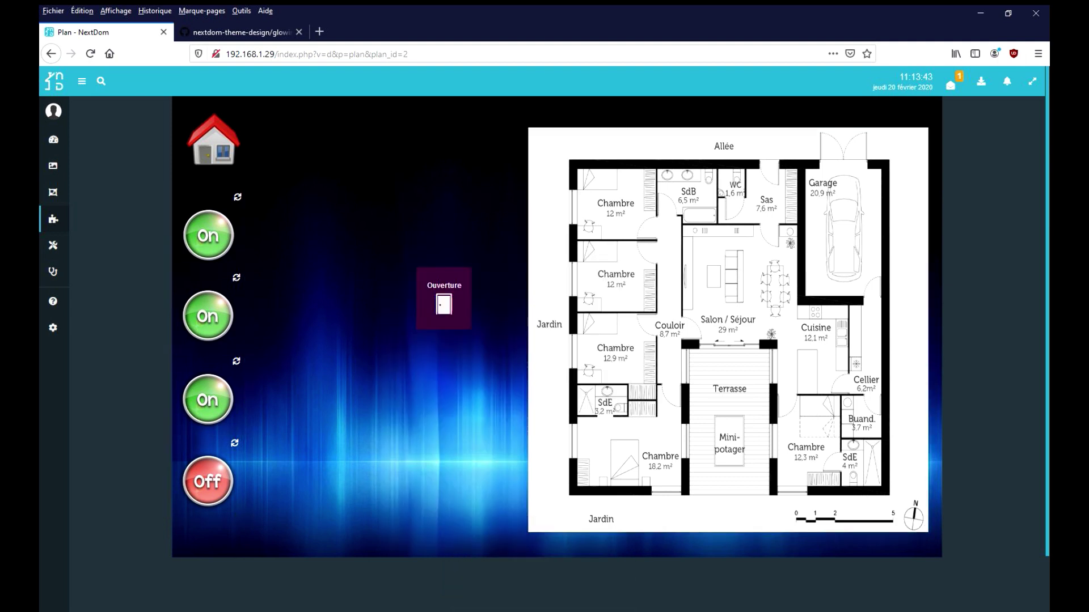
{"action": "right_click", "coordinate": [402, 279]}
{"action": "left_click", "coordinate": [432, 304]}
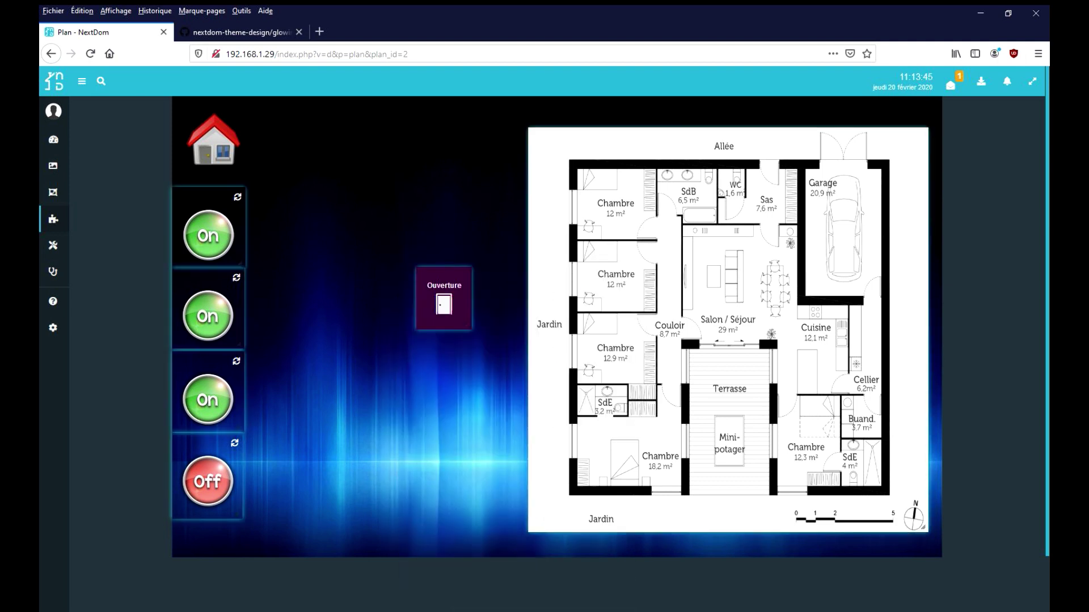
{"action": "left_click_drag", "start_coordinate": [444, 297], "coordinate": [544, 358]}
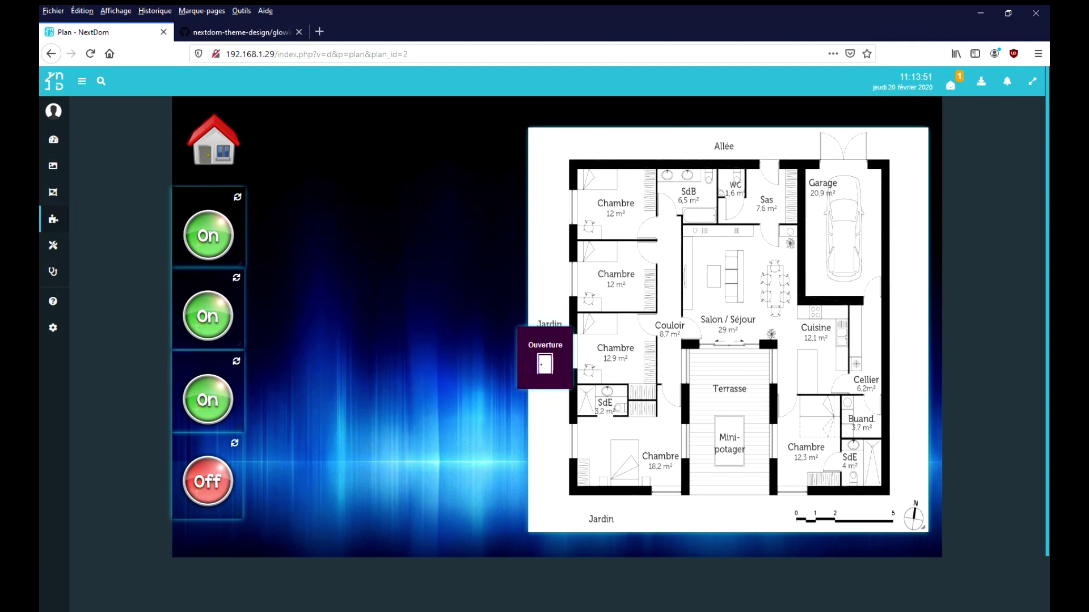
Set the opening detector widget's Design background to grey with opacity 0.5 and save the configuration.
{"action": "right_click", "coordinate": [553, 380]}
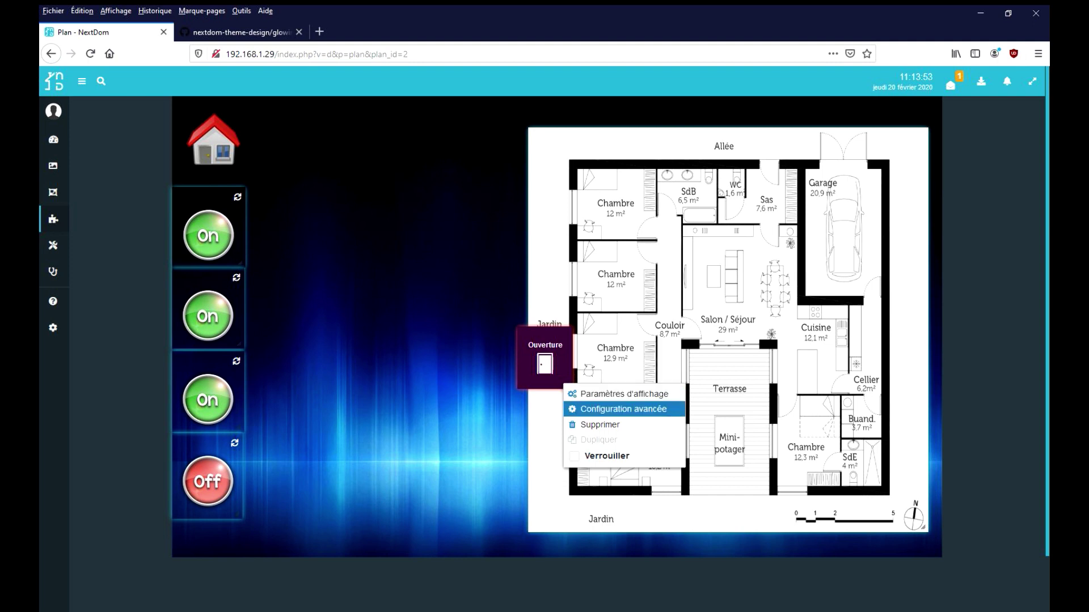
{"action": "left_click", "coordinate": [590, 409]}
{"action": "left_click", "coordinate": [250, 193]}
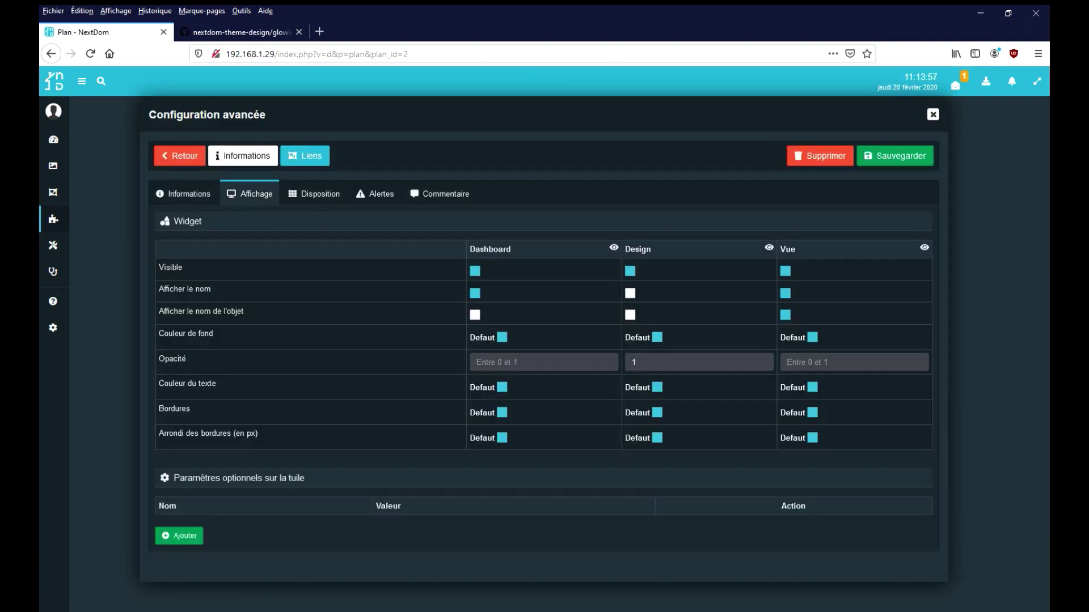
{"action": "left_click", "coordinate": [657, 337]}
{"action": "left_click", "coordinate": [748, 335]}
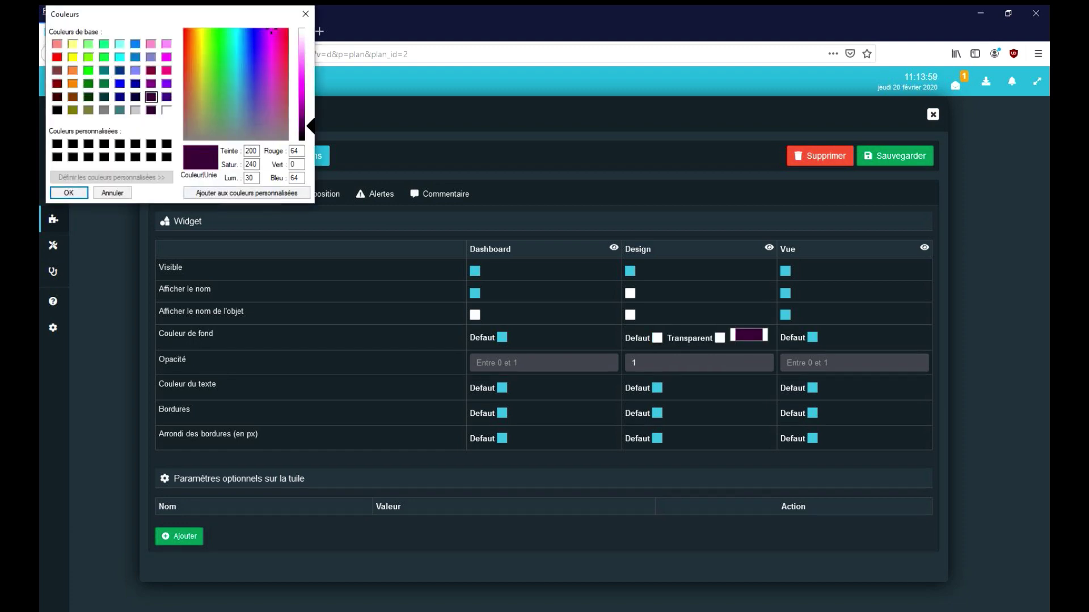
{"action": "left_click", "coordinate": [103, 110]}
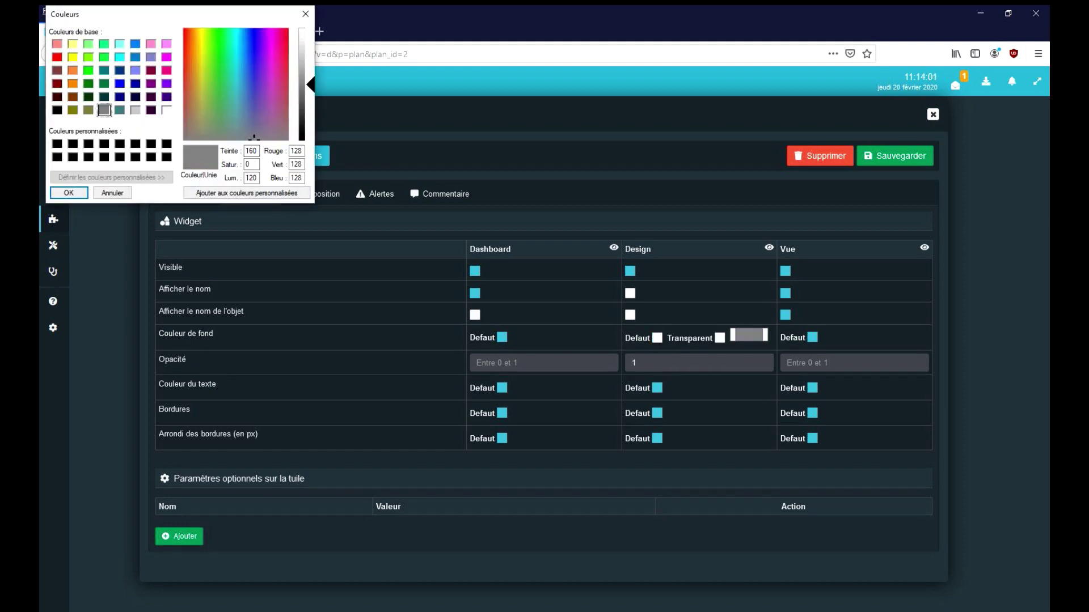
{"action": "key", "text": "Return"}
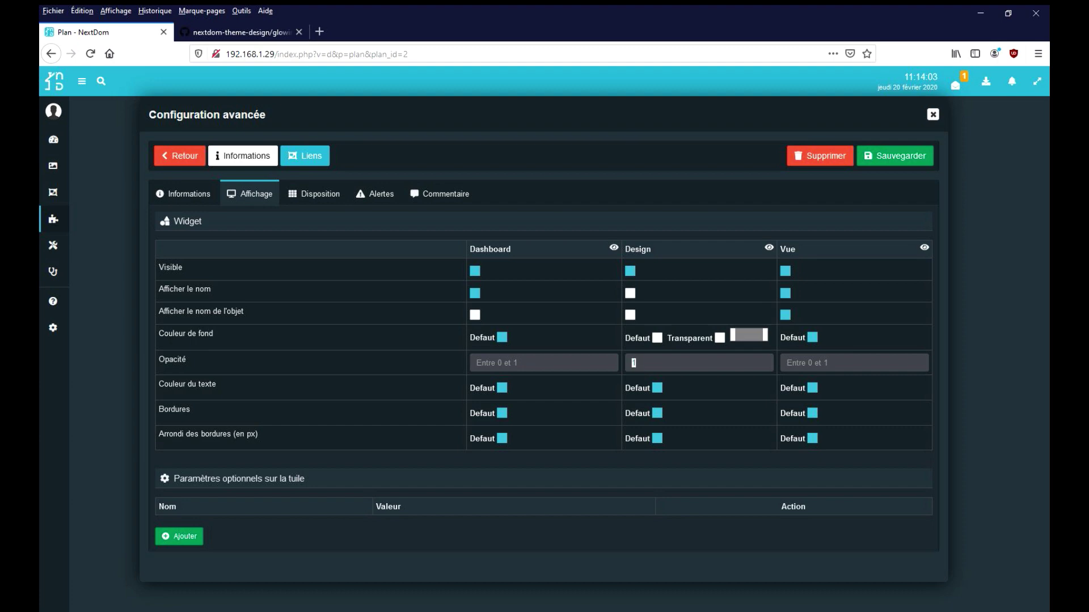
{"action": "type", "text": "0."}
{"action": "key", "text": "BackSpace"}
{"action": "type", "text": ".5"}
{"action": "left_click", "coordinate": [895, 156]}
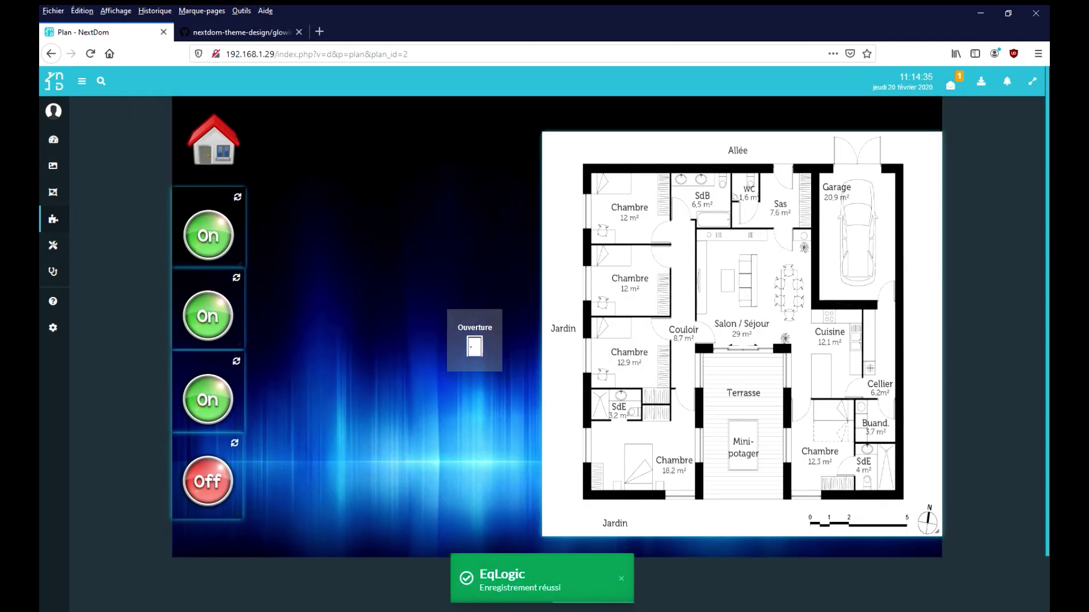
Place the grey opening detector widget on the floor plan's left wall beside the 12.9 m² bedroom and leave edit mode.
{"action": "left_click_drag", "start_coordinate": [475, 341], "coordinate": [570, 355]}
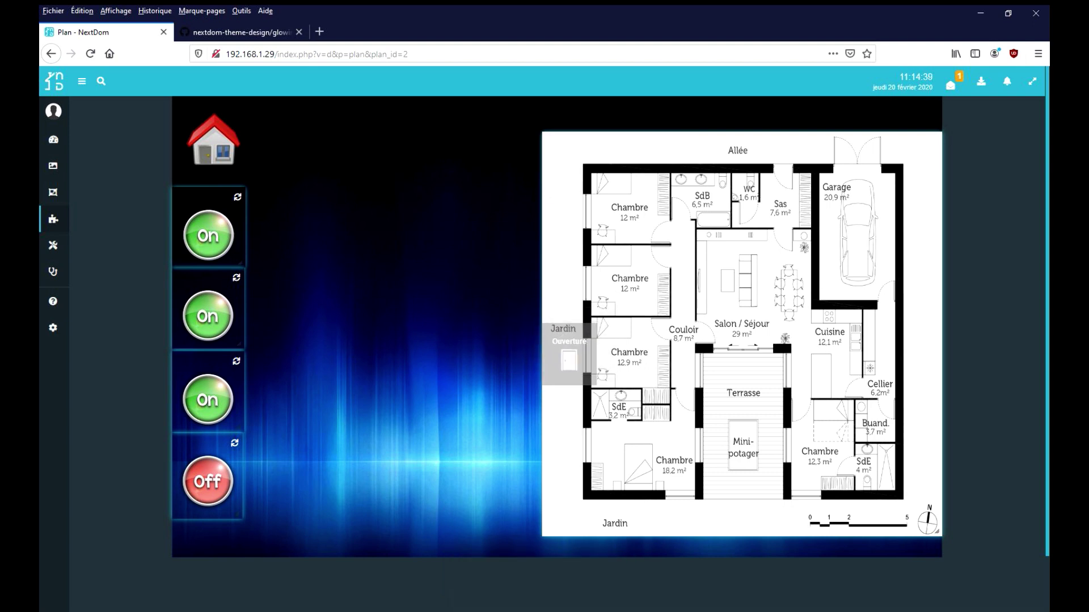
{"action": "right_click", "coordinate": [478, 96]}
{"action": "left_click", "coordinate": [522, 117]}
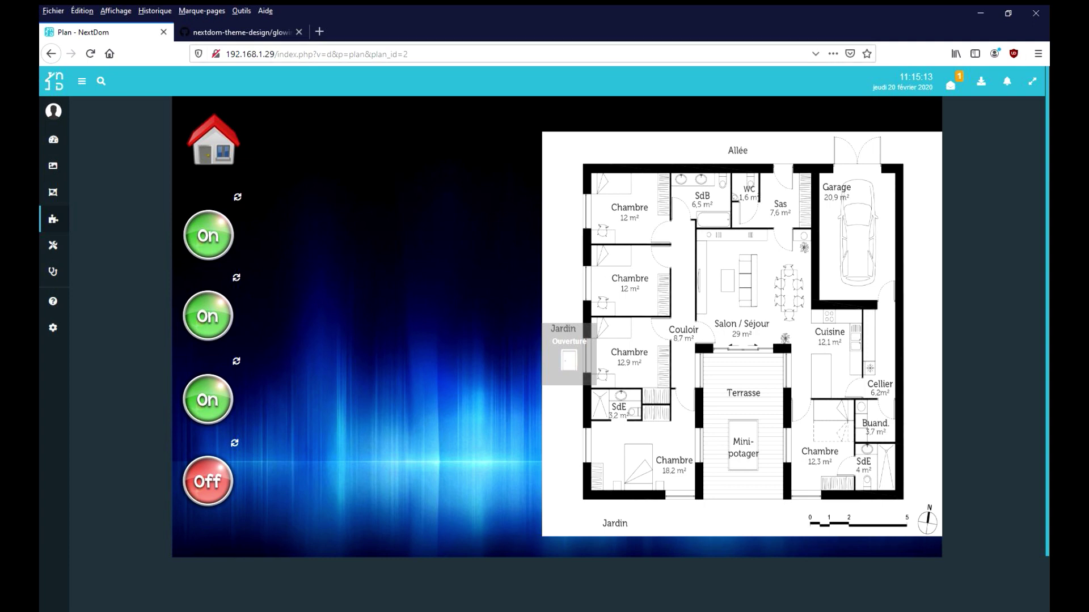
Switch to the GitHub page for glowingBorder.html and copy the widget's entire source code, from the opening style tag to the final div.
{"action": "left_click", "coordinate": [241, 32]}
{"action": "scroll", "coordinate": [539, 419], "scroll_direction": "down", "scroll_amount": 1}
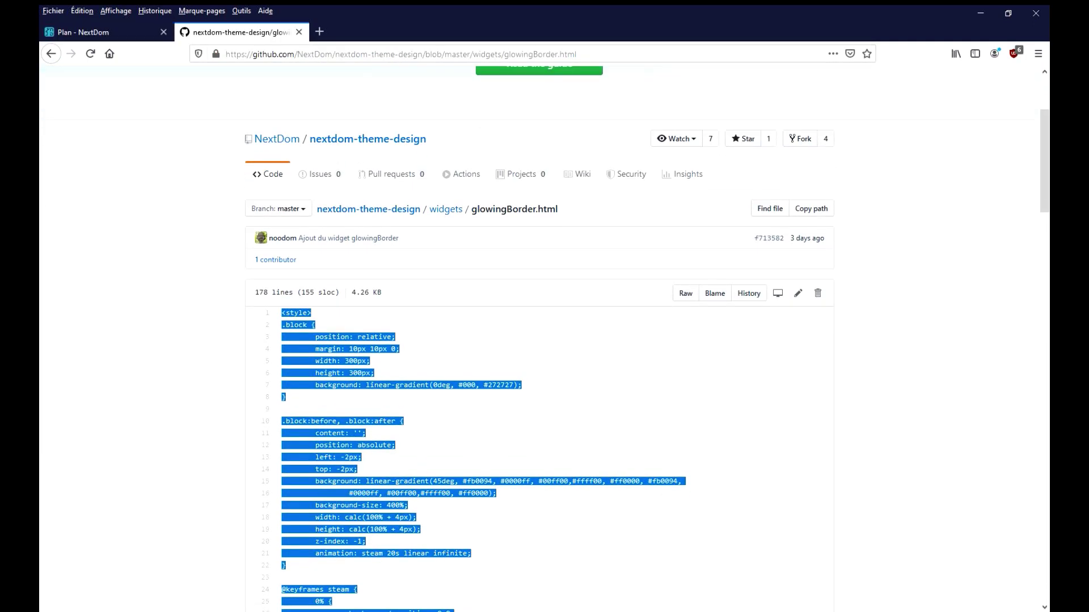
{"action": "scroll", "coordinate": [538, 420], "scroll_direction": "up", "scroll_amount": 1}
{"action": "left_click", "coordinate": [539, 420]}
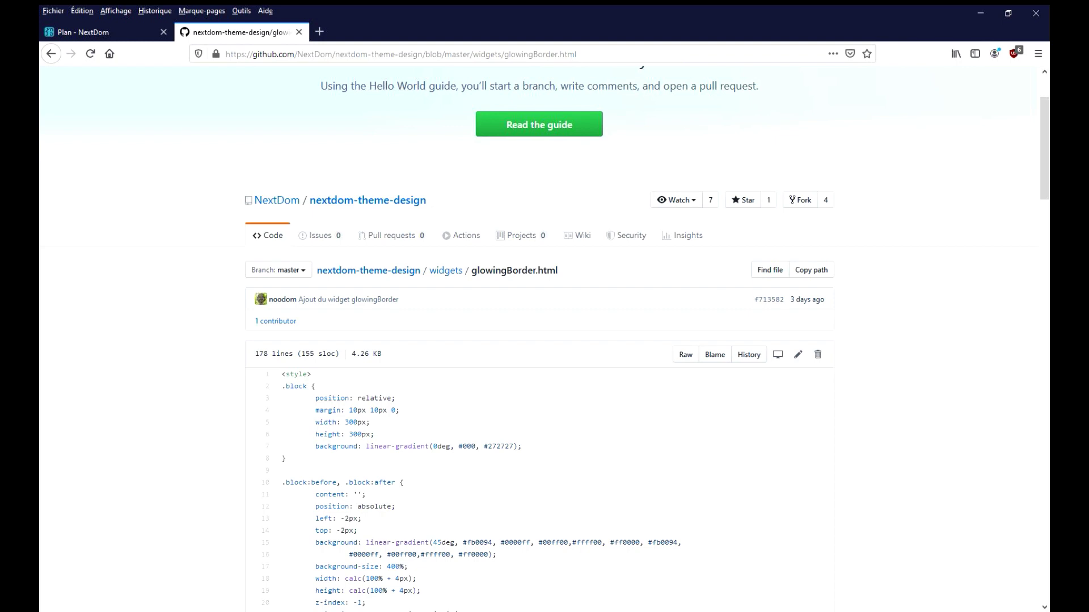
{"action": "scroll", "coordinate": [539, 419], "scroll_direction": "down", "scroll_amount": 3}
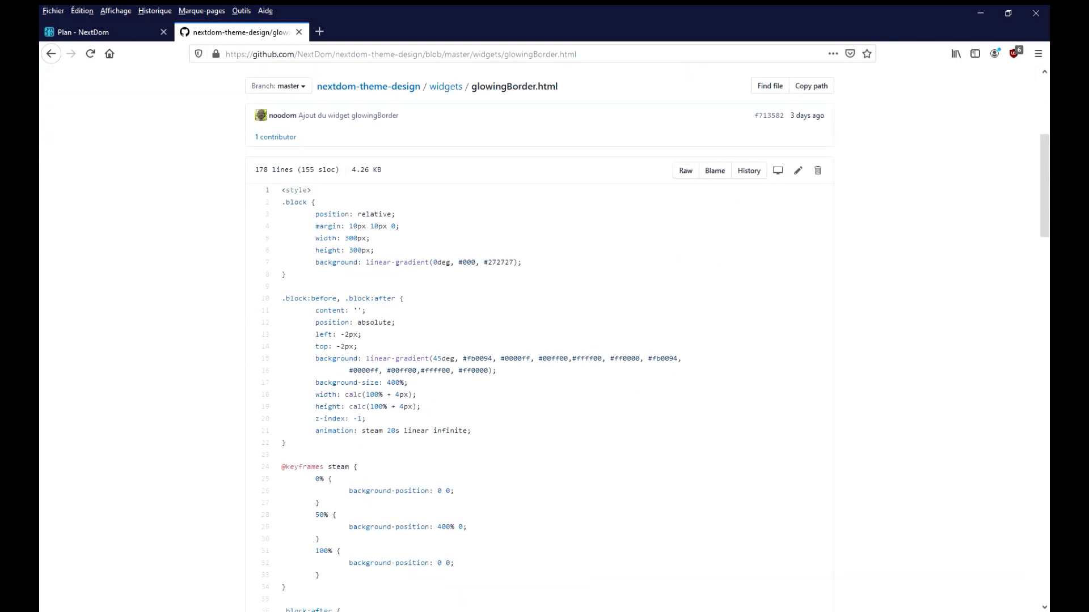
{"action": "scroll", "coordinate": [539, 340], "scroll_direction": "up", "scroll_amount": 1}
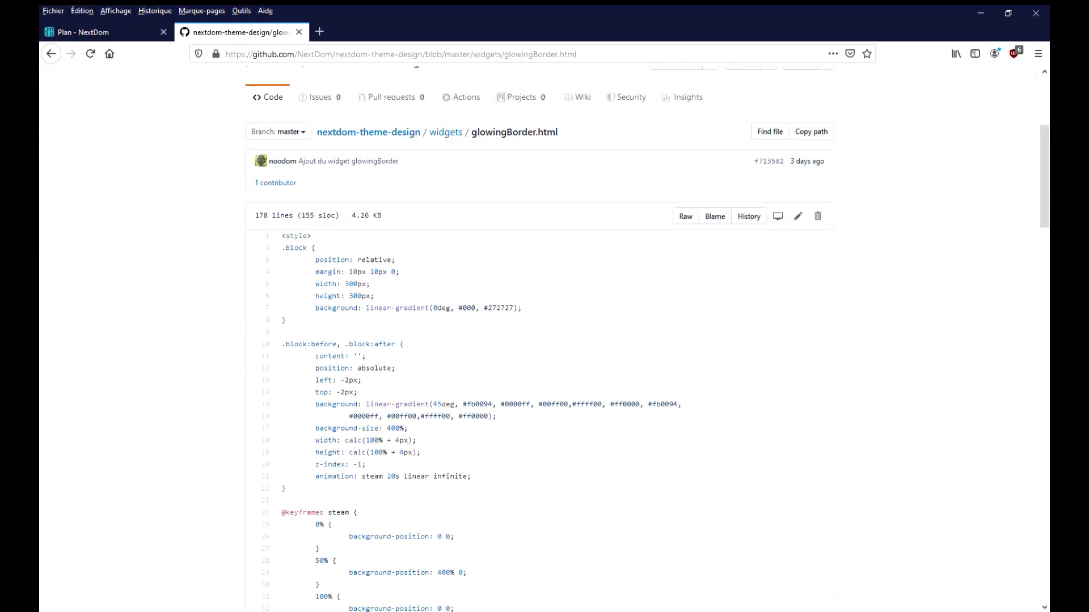
{"action": "left_click_drag", "start_coordinate": [285, 251], "coordinate": [395, 384]}
{"action": "left_click", "coordinate": [397, 374]}
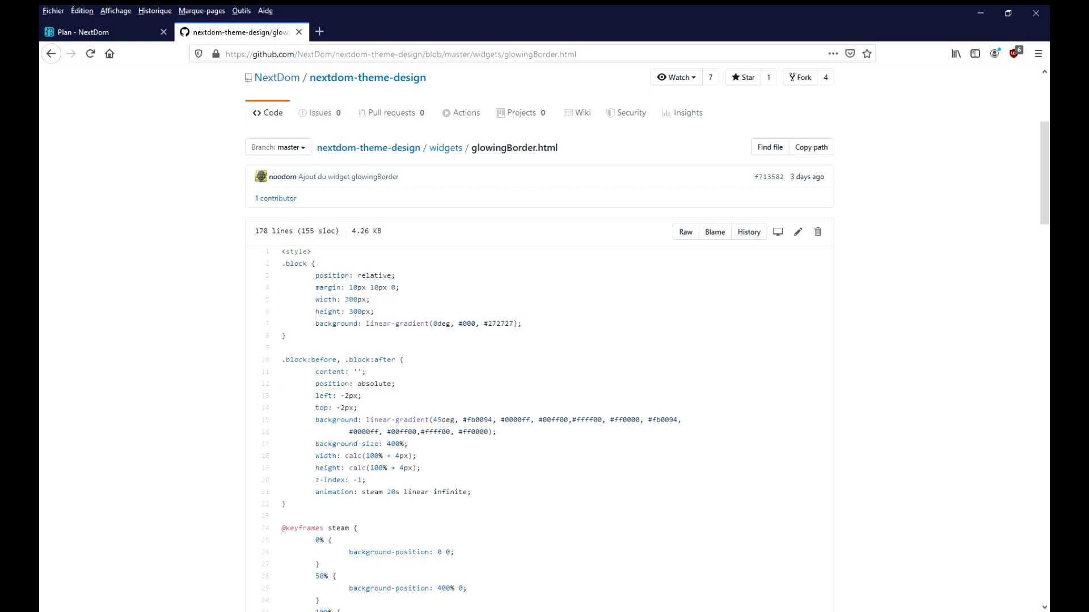
{"action": "left_click_drag", "start_coordinate": [281, 251], "coordinate": [470, 539]}
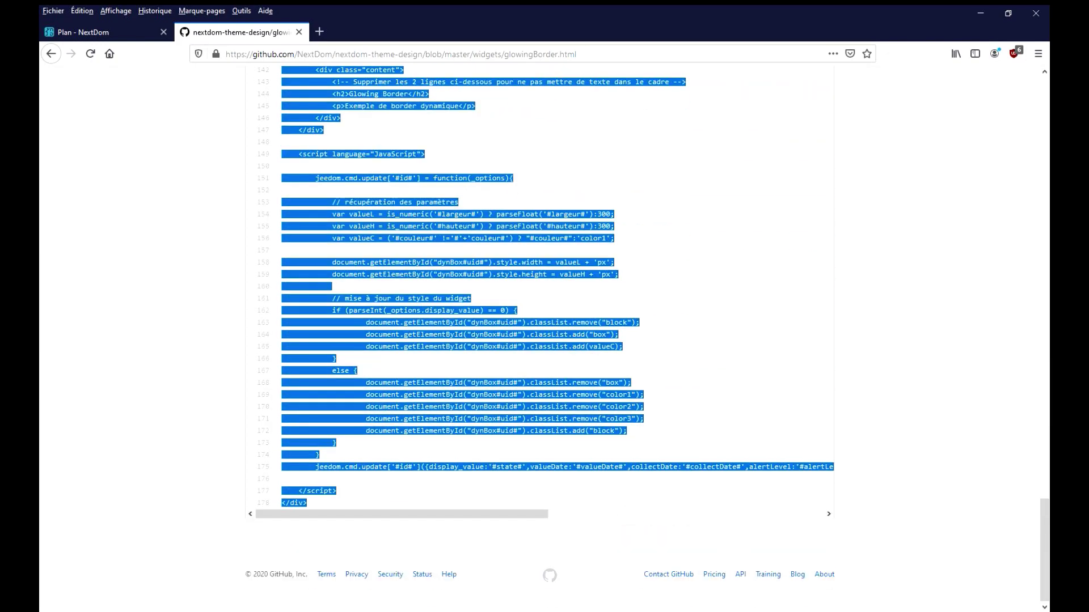
Return to the NextDom plan, enable edit mode, add a text/HTML element and enlarge it to about 408 by 660 px beside the buttons.
{"action": "left_click", "coordinate": [85, 32]}
{"action": "right_click", "coordinate": [328, 264]}
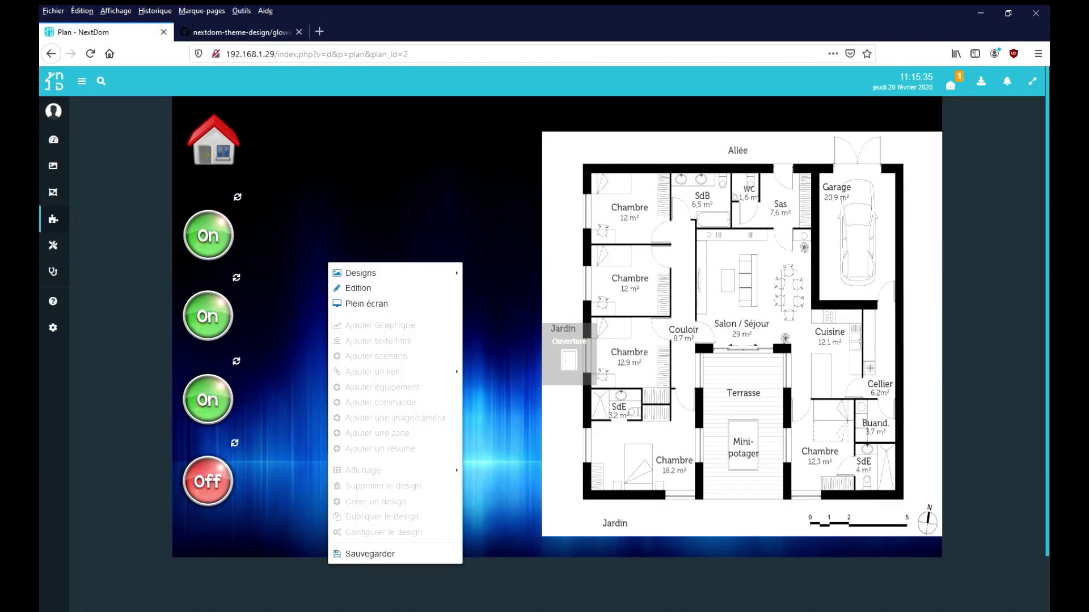
{"action": "left_click", "coordinate": [357, 288]}
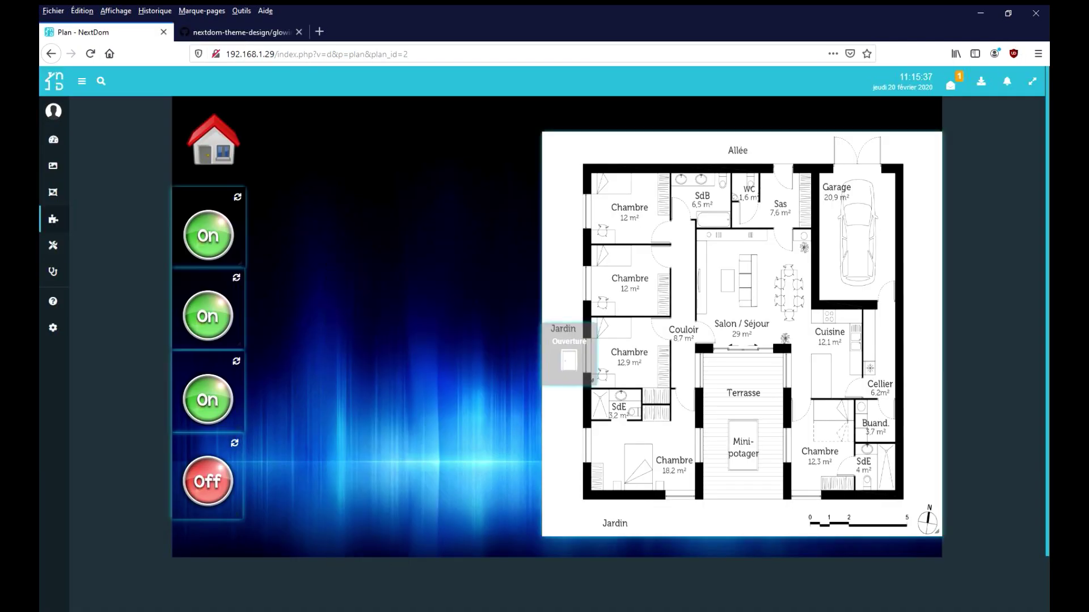
{"action": "right_click", "coordinate": [354, 221]}
{"action": "left_click", "coordinate": [397, 300]}
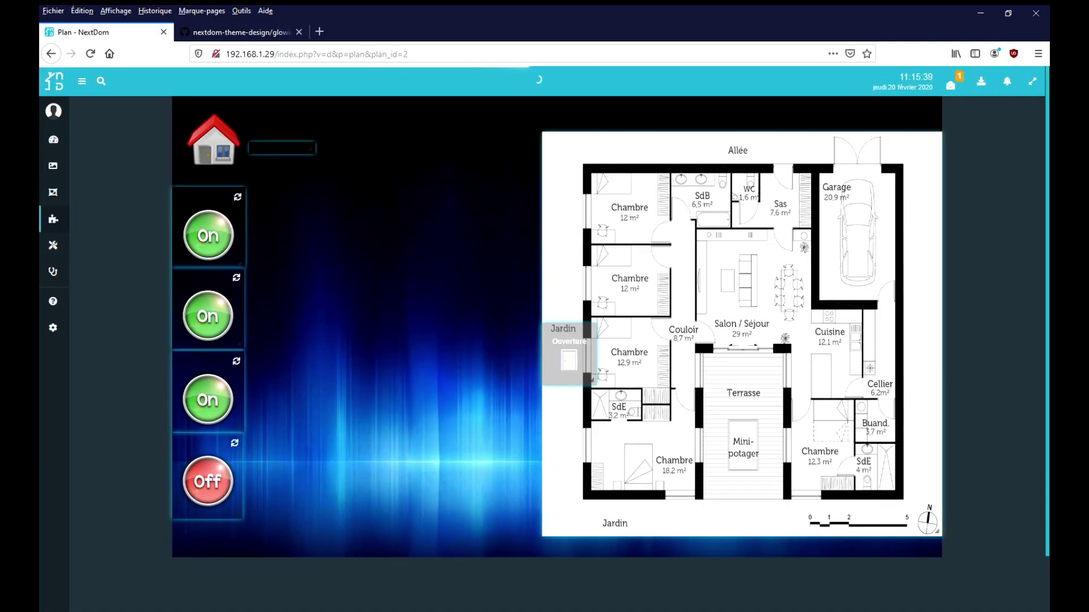
{"action": "left_click_drag", "start_coordinate": [281, 155], "coordinate": [495, 539]}
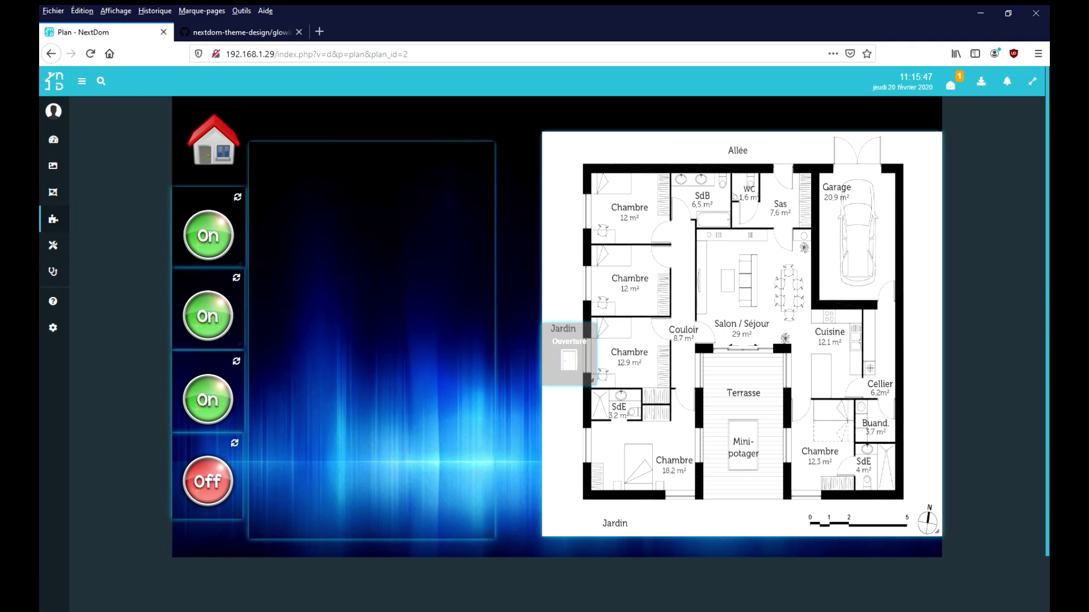
Open the new element's configuration and replace its placeholder text with the copied glowingBorder code.
{"action": "right_click", "coordinate": [340, 275]}
{"action": "left_click", "coordinate": [375, 281]}
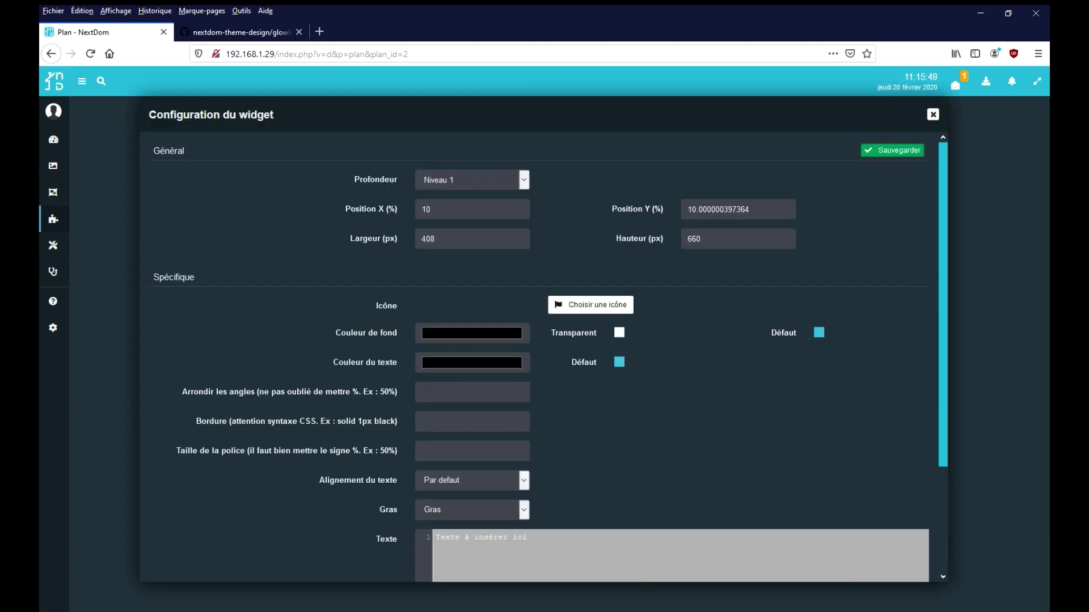
{"action": "key", "text": "ctrl+a"}
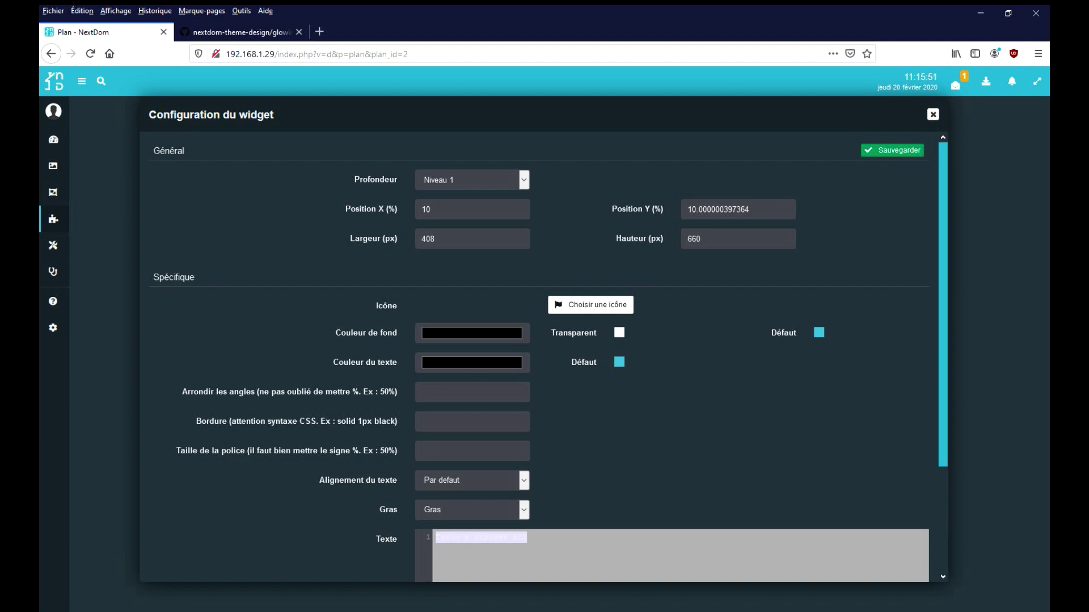
{"action": "key", "text": "ctrl+v"}
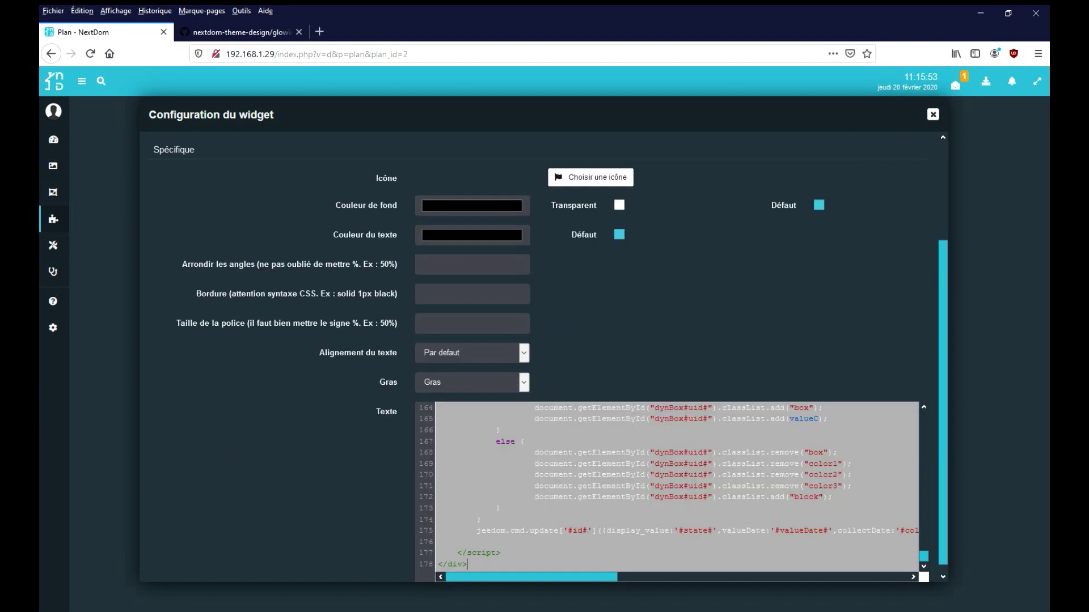
In the pasted script, change the default height to 600 and the default width to 150.
{"action": "scroll", "coordinate": [675, 488], "scroll_direction": "up", "scroll_amount": 5}
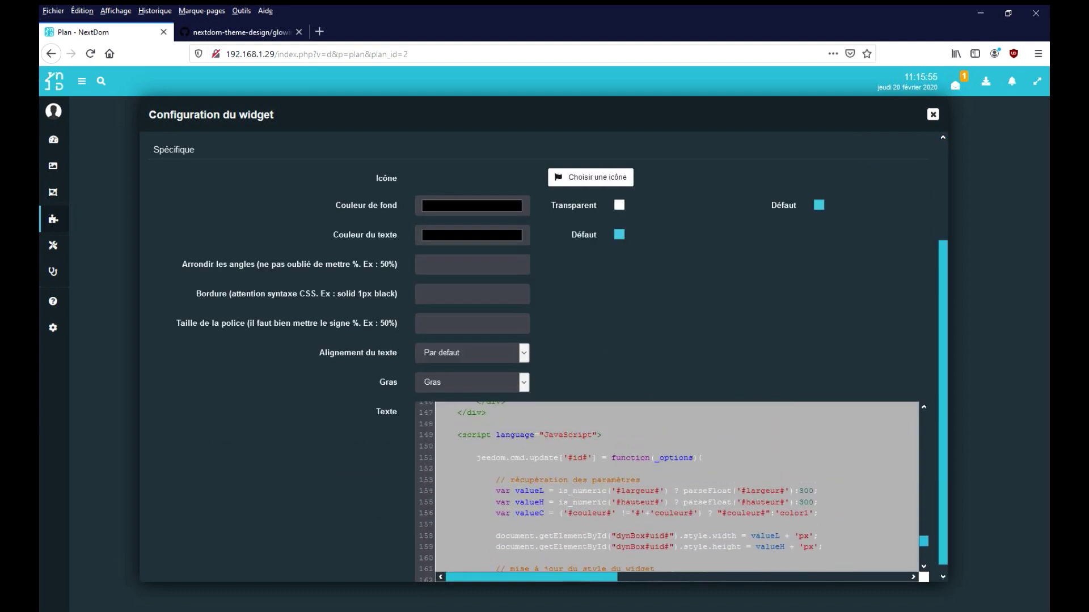
{"action": "scroll", "coordinate": [675, 488], "scroll_direction": "up", "scroll_amount": 1}
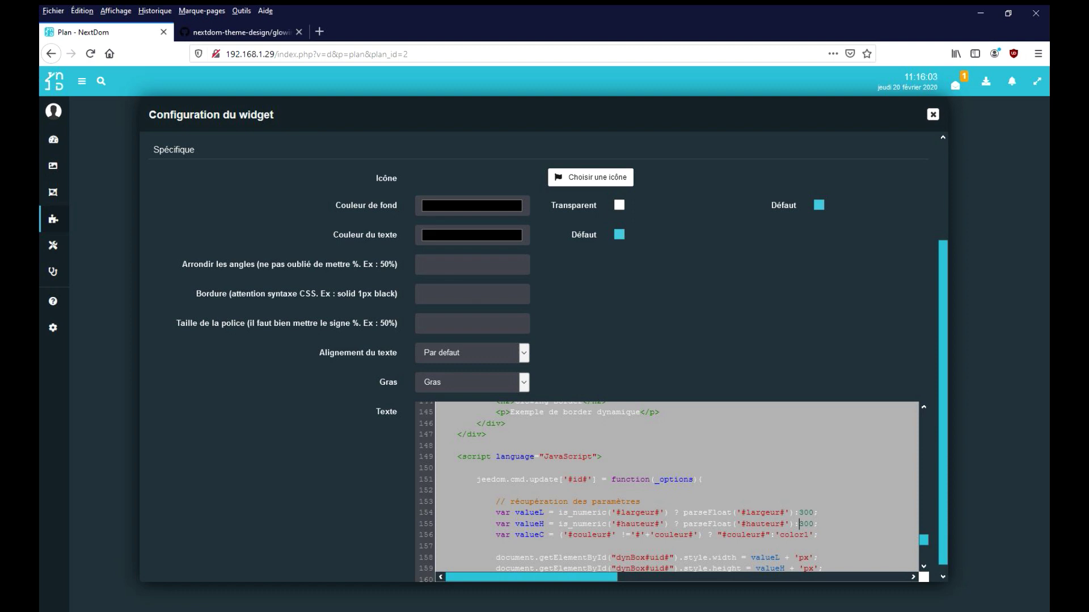
{"action": "key", "text": "BackSpace"}
{"action": "type", "text": "6"}
{"action": "key", "text": "BackSpace"}
{"action": "type", "text": "15"}
{"action": "key", "text": "Delete"}
Delete the "Glowing Border" heading and the sample paragraph lines from the code and save the widget configuration.
{"action": "scroll", "coordinate": [674, 492], "scroll_direction": "up", "scroll_amount": 5}
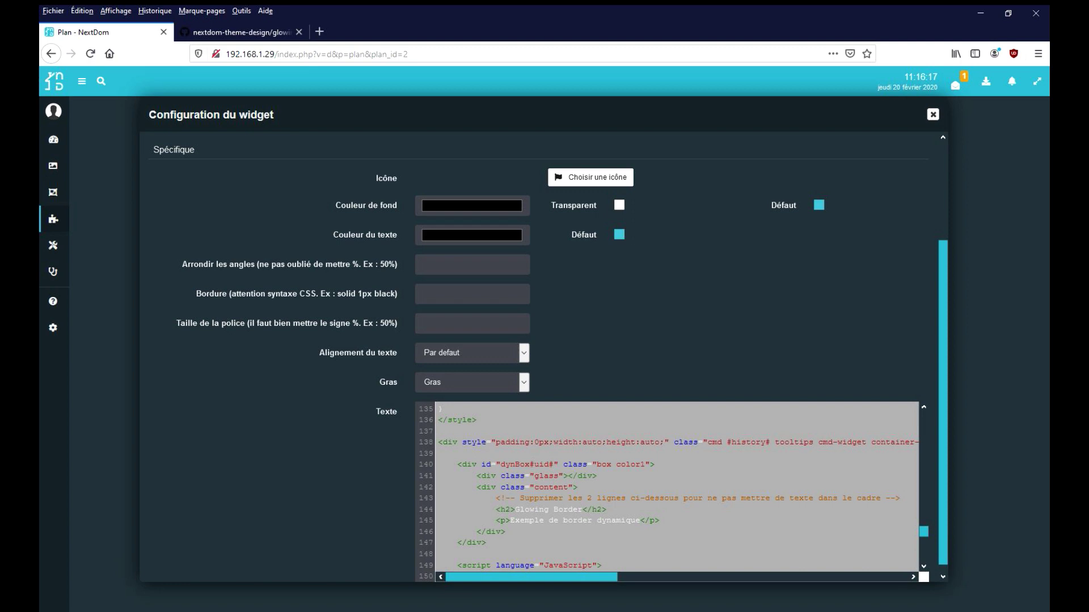
{"action": "left_click_drag", "start_coordinate": [659, 521], "coordinate": [481, 508]}
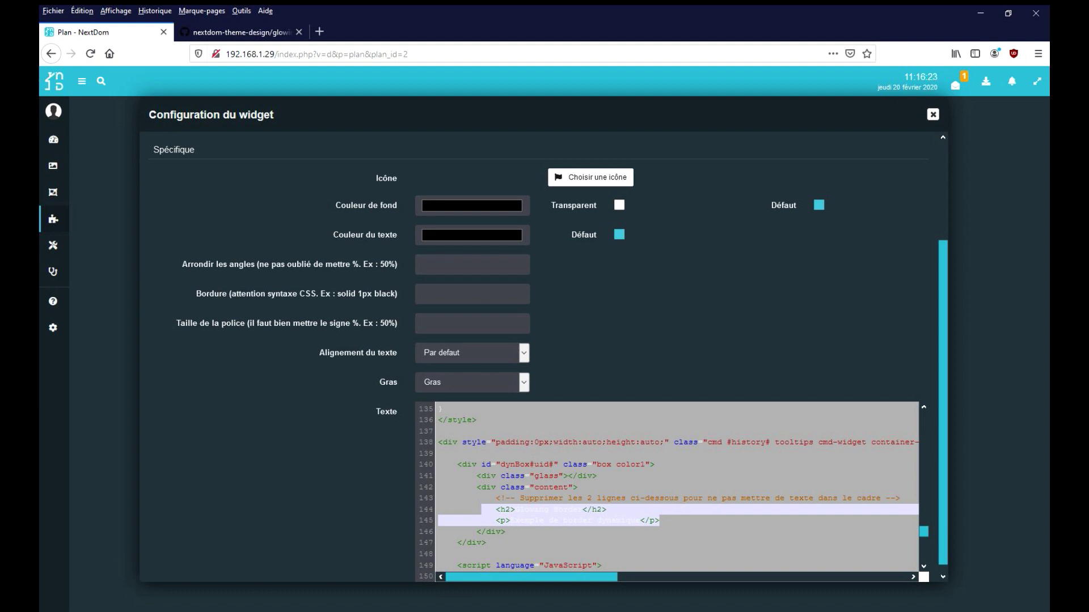
{"action": "key", "text": "Delete"}
{"action": "scroll", "coordinate": [544, 358], "scroll_direction": "up", "scroll_amount": 3}
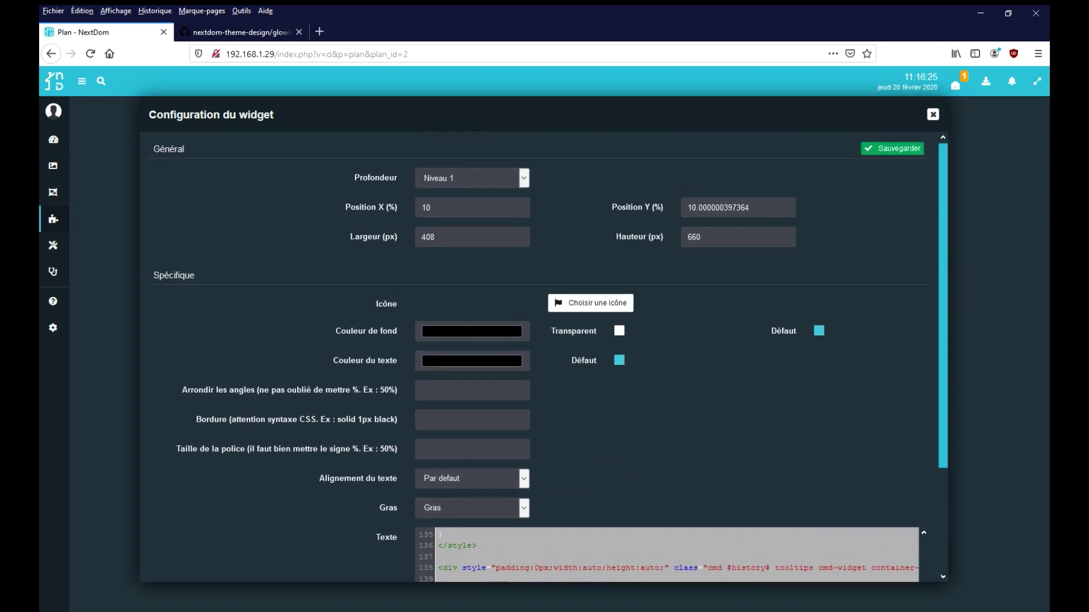
{"action": "left_click", "coordinate": [892, 148]}
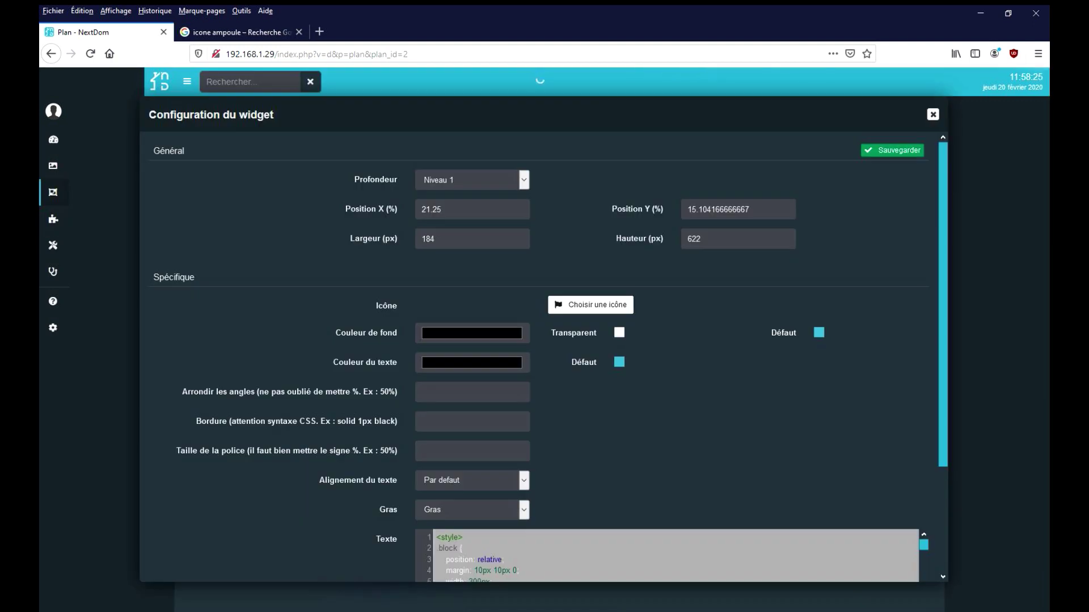
Check the glowing border widget's code and save its configuration to display it on the plan.
{"action": "scroll", "coordinate": [544, 357], "scroll_direction": "down", "scroll_amount": 5}
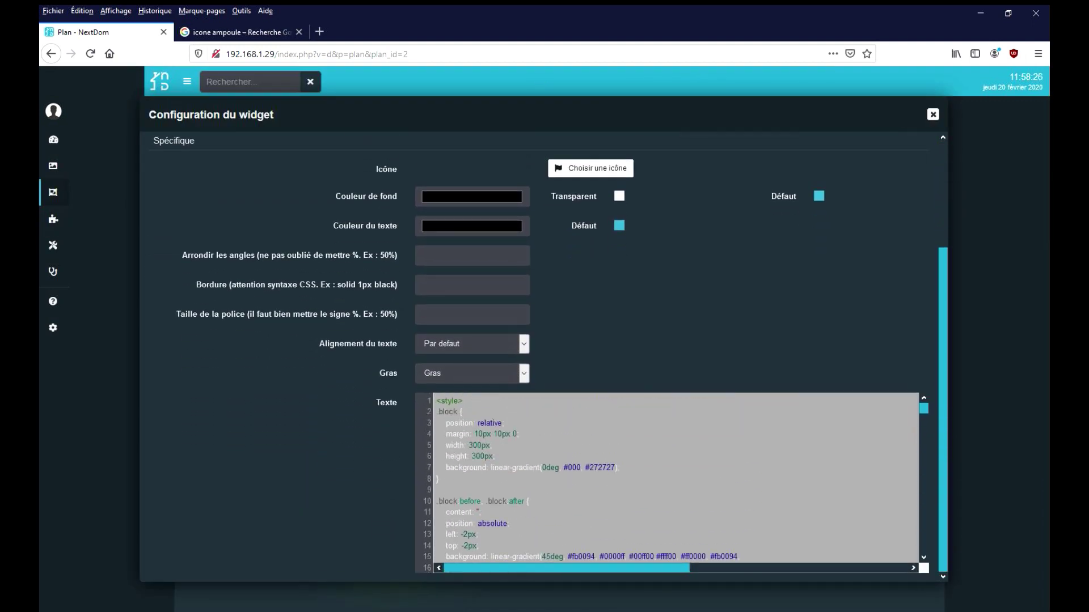
{"action": "scroll", "coordinate": [544, 357], "scroll_direction": "up", "scroll_amount": 1}
{"action": "scroll", "coordinate": [544, 357], "scroll_direction": "up", "scroll_amount": 2}
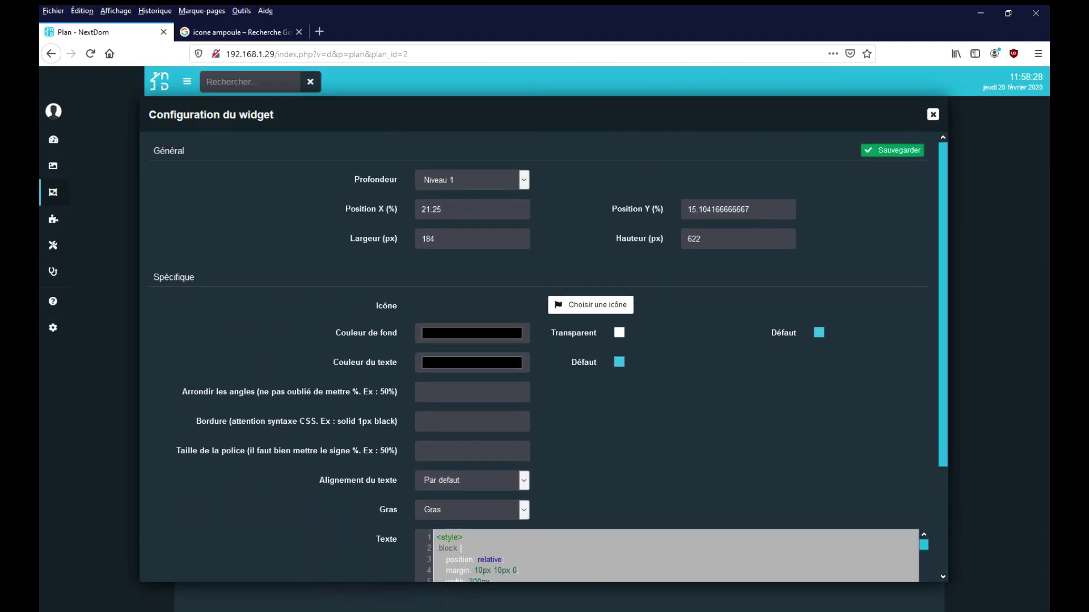
{"action": "left_click", "coordinate": [892, 151]}
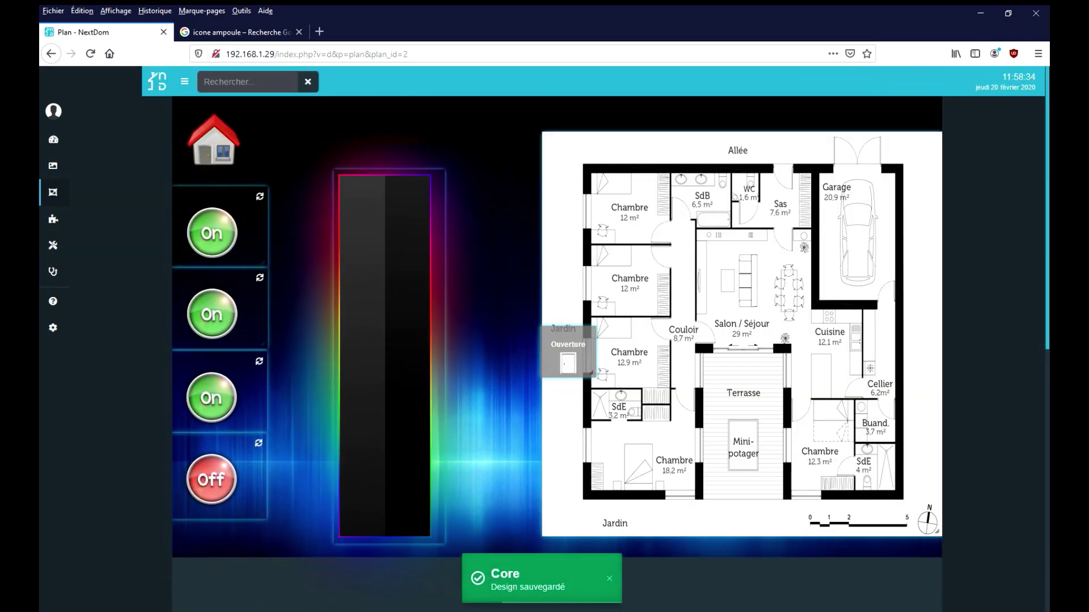
Set the glowing border widget's depth to Niveau 0, save it and place the frame behind the four on/off buttons.
{"action": "right_click", "coordinate": [388, 211]}
{"action": "left_click", "coordinate": [447, 219]}
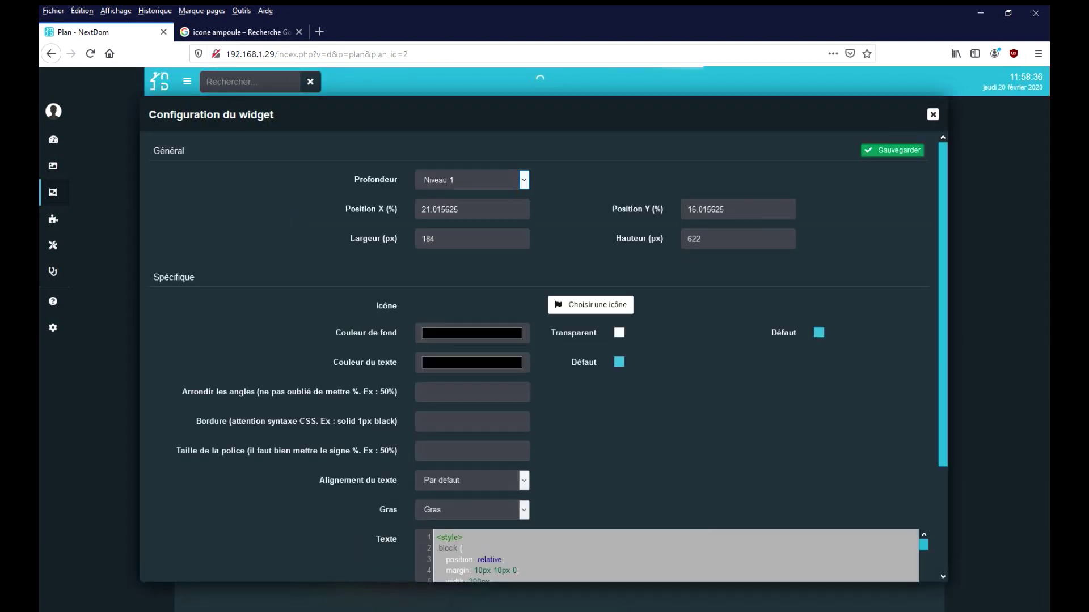
{"action": "left_click", "coordinate": [470, 180]}
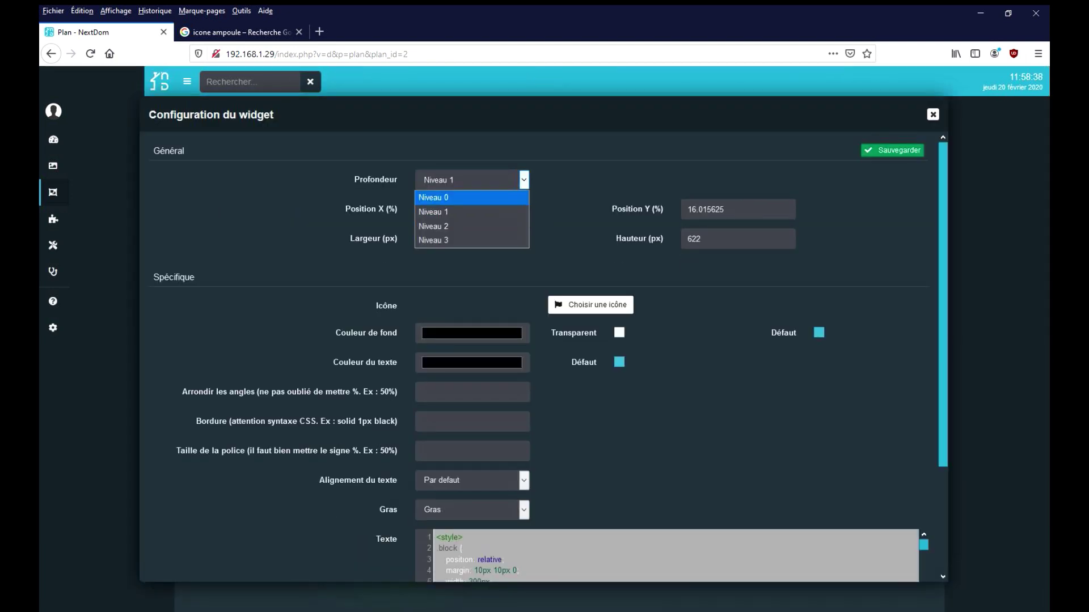
{"action": "left_click", "coordinate": [466, 198]}
{"action": "left_click", "coordinate": [892, 150]}
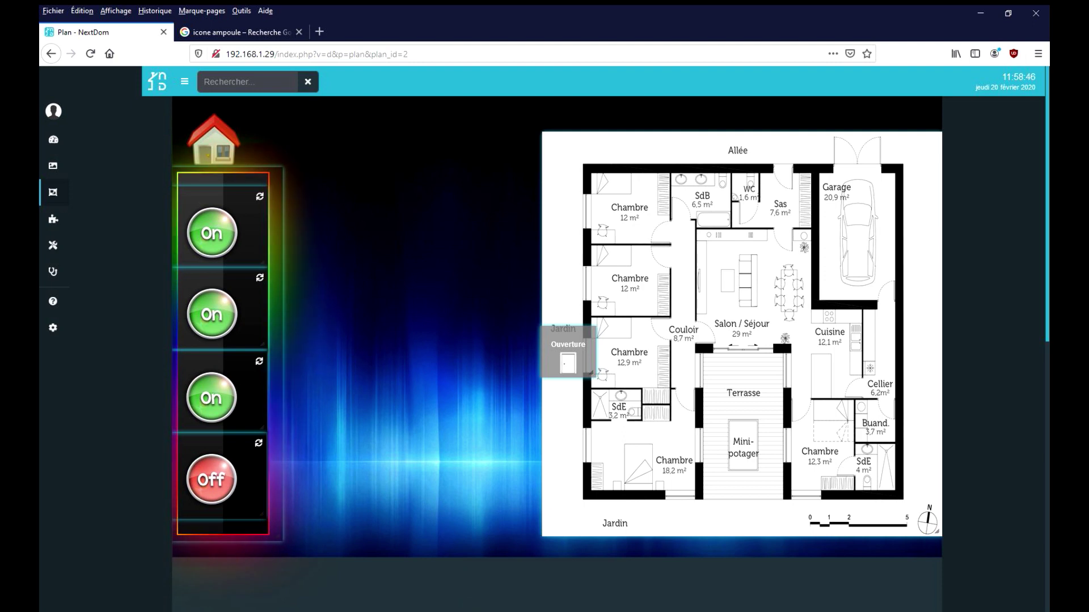
Add another text/HTML element and enlarge it to about 171 by 35 px beside the house icon.
{"action": "right_click", "coordinate": [363, 259]}
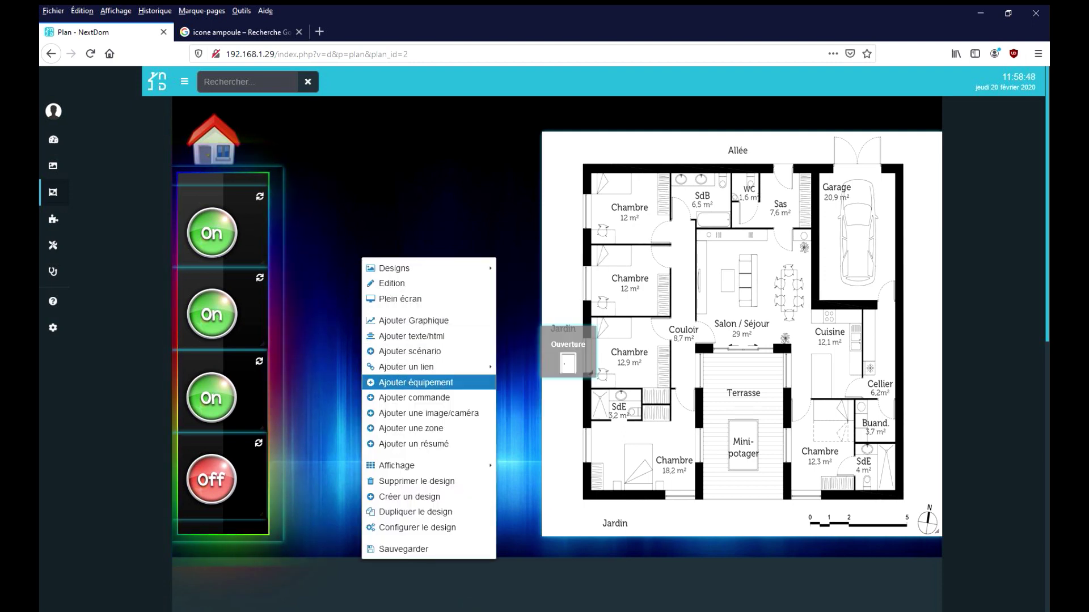
{"action": "left_click", "coordinate": [411, 336]}
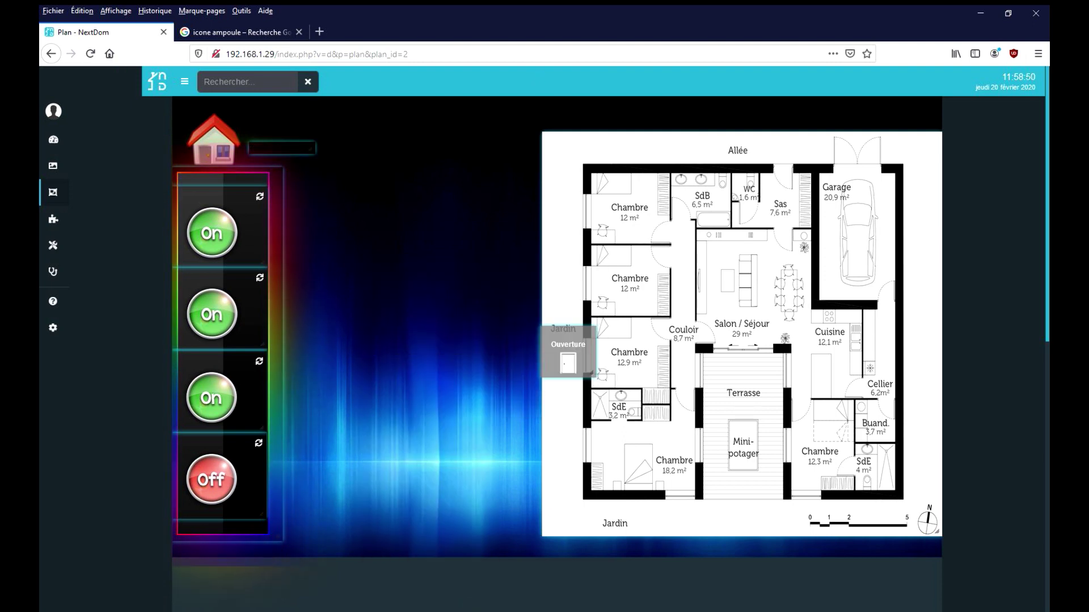
{"action": "left_click_drag", "start_coordinate": [311, 150], "coordinate": [362, 169]}
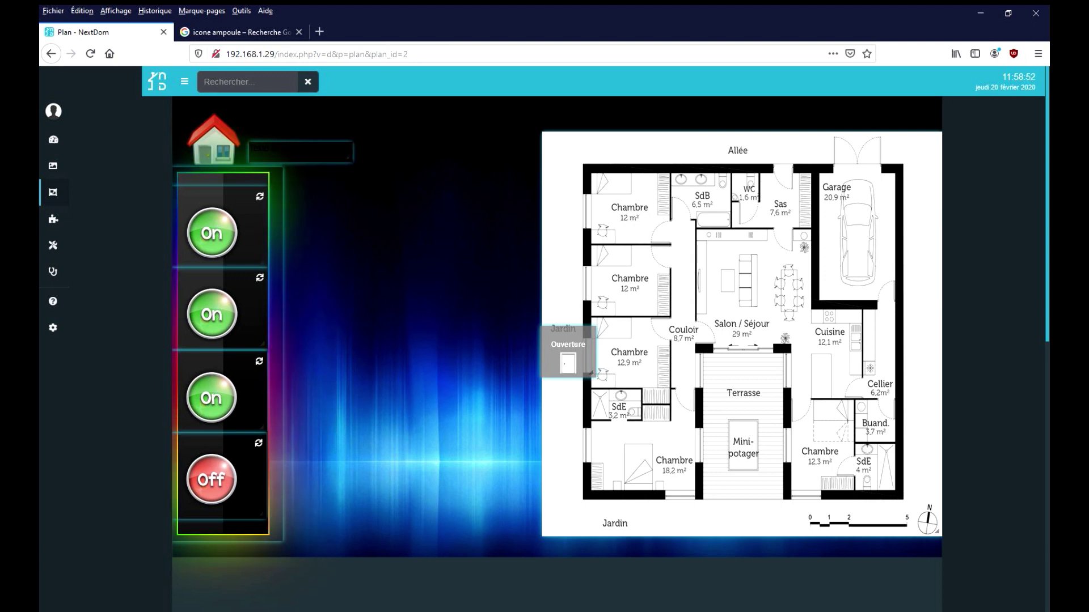
Configure the new text element with a transparent background and white text colour.
{"action": "right_click", "coordinate": [307, 155]}
{"action": "left_click", "coordinate": [362, 164]}
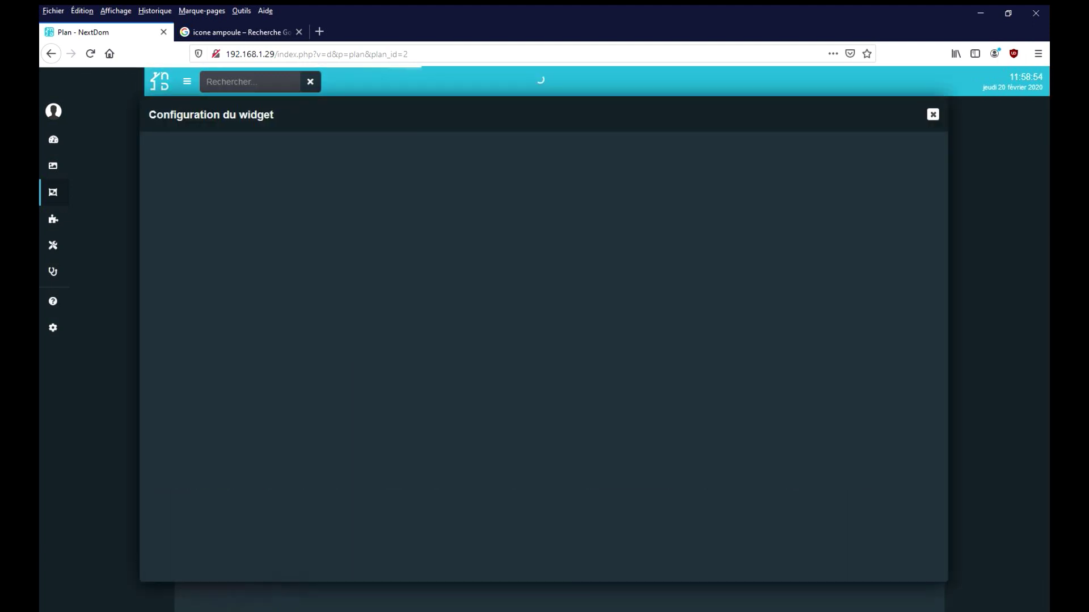
{"action": "left_click", "coordinate": [619, 333]}
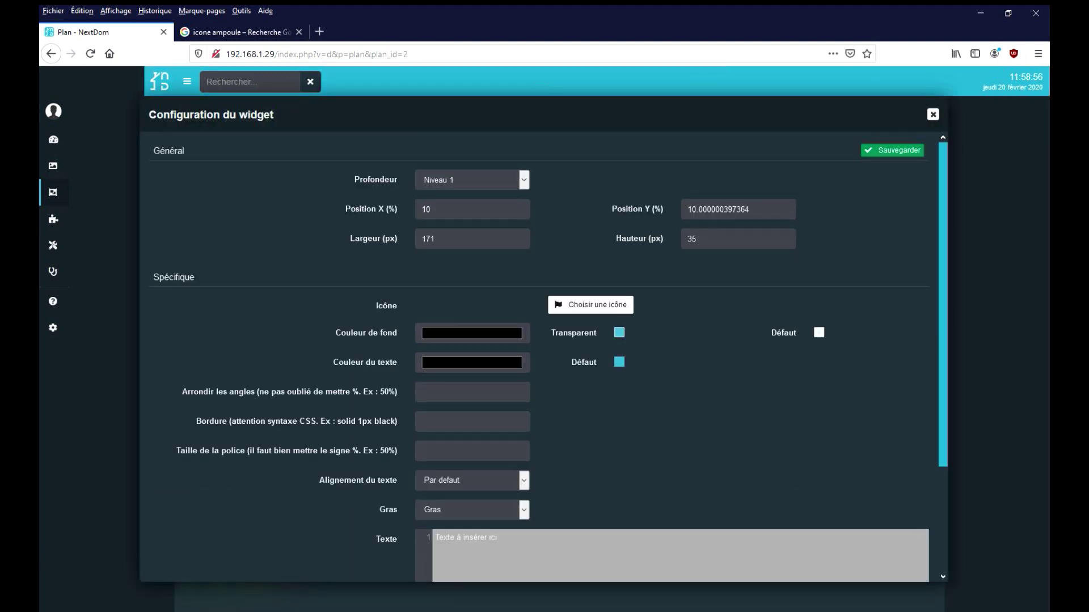
{"action": "left_click", "coordinate": [472, 362]}
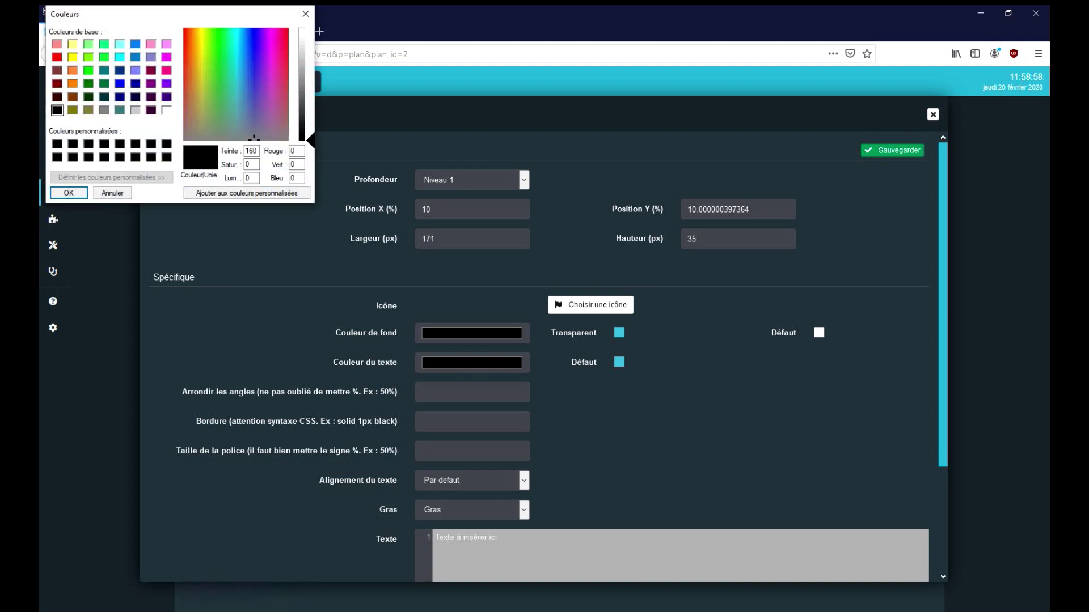
{"action": "left_click", "coordinate": [167, 111]}
{"action": "left_click", "coordinate": [68, 193]}
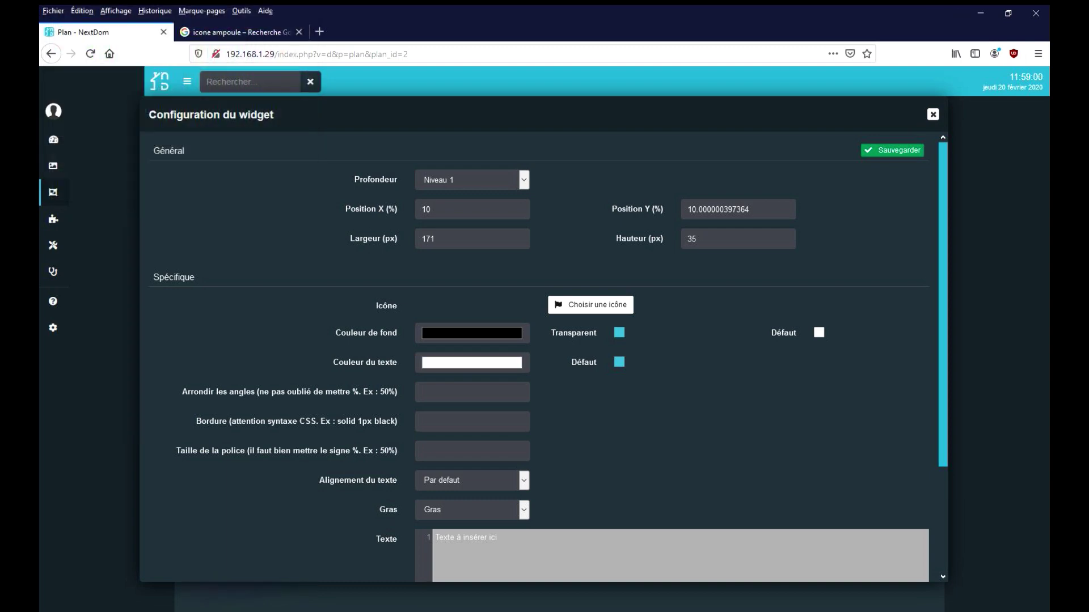
Replace the element's placeholder text with CHAUFFAGE and save the configuration.
{"action": "left_click_drag", "start_coordinate": [497, 537], "coordinate": [435, 537]}
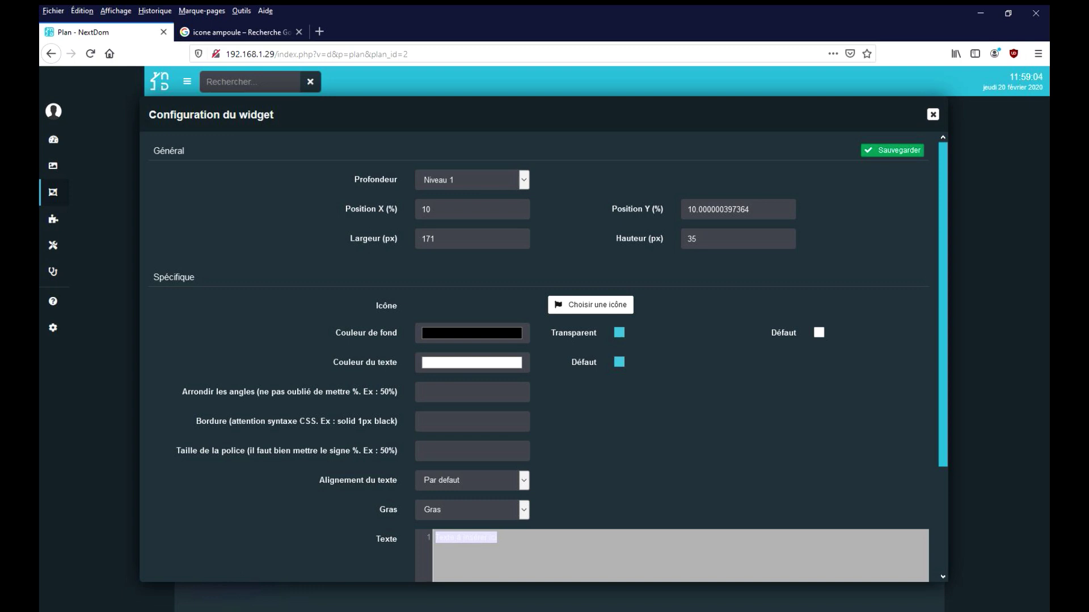
{"action": "type", "text": "CHAUFFAGE"}
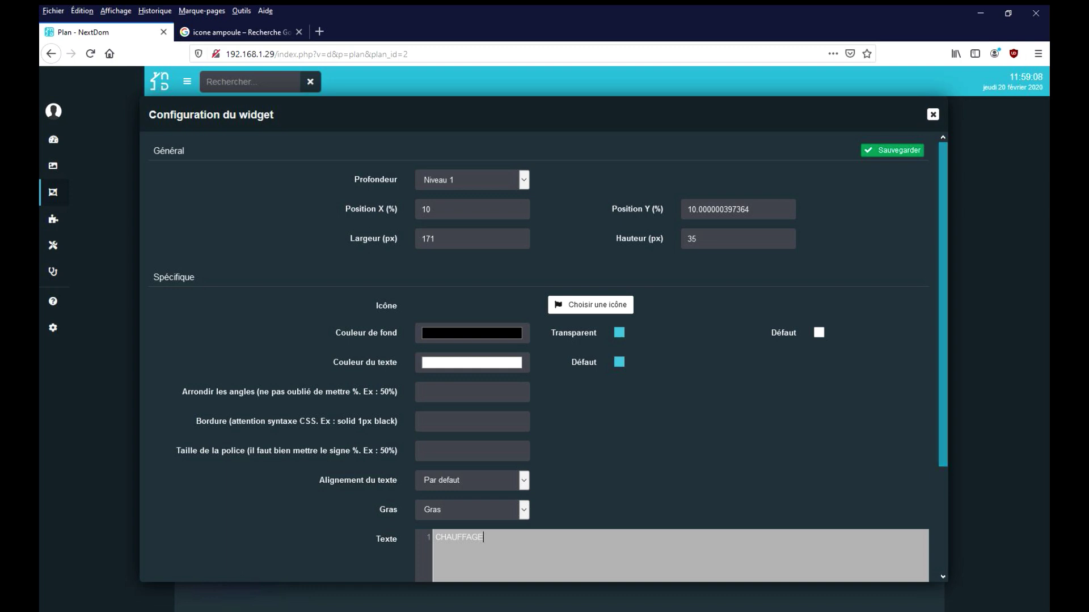
{"action": "left_click", "coordinate": [892, 150]}
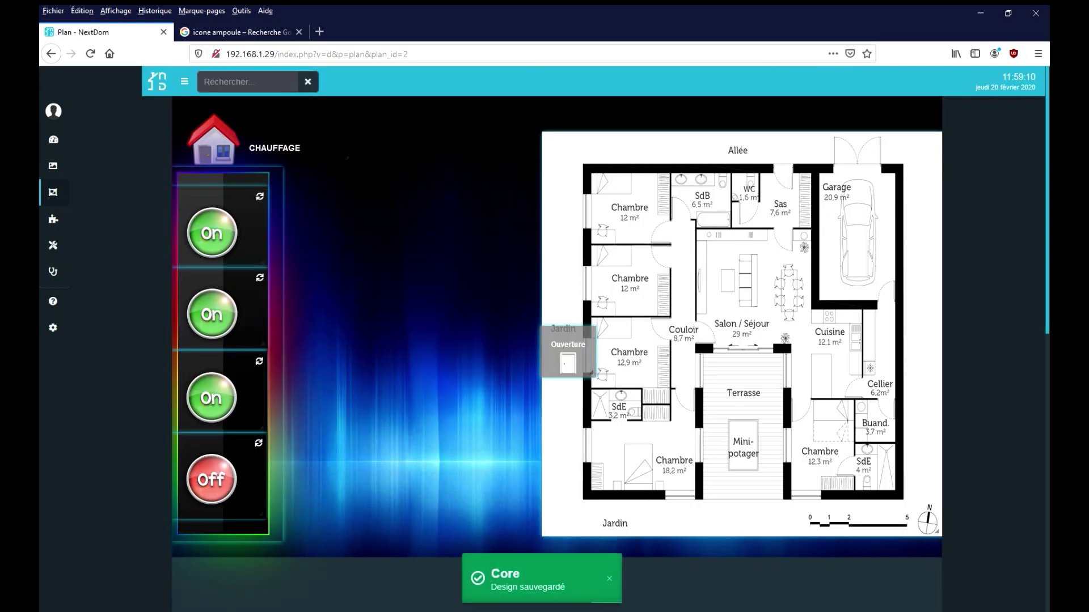
Place the CHAUFFAGE label above the first on/off button, then duplicate it and place the copy above the second button.
{"action": "left_click_drag", "start_coordinate": [274, 148], "coordinate": [206, 197]}
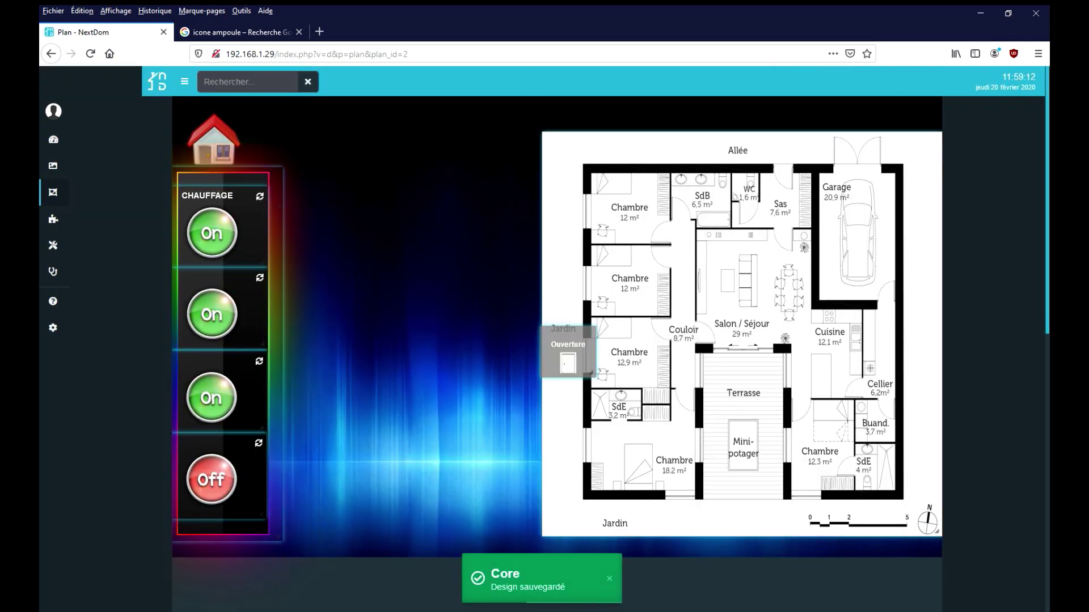
{"action": "right_click", "coordinate": [213, 197]}
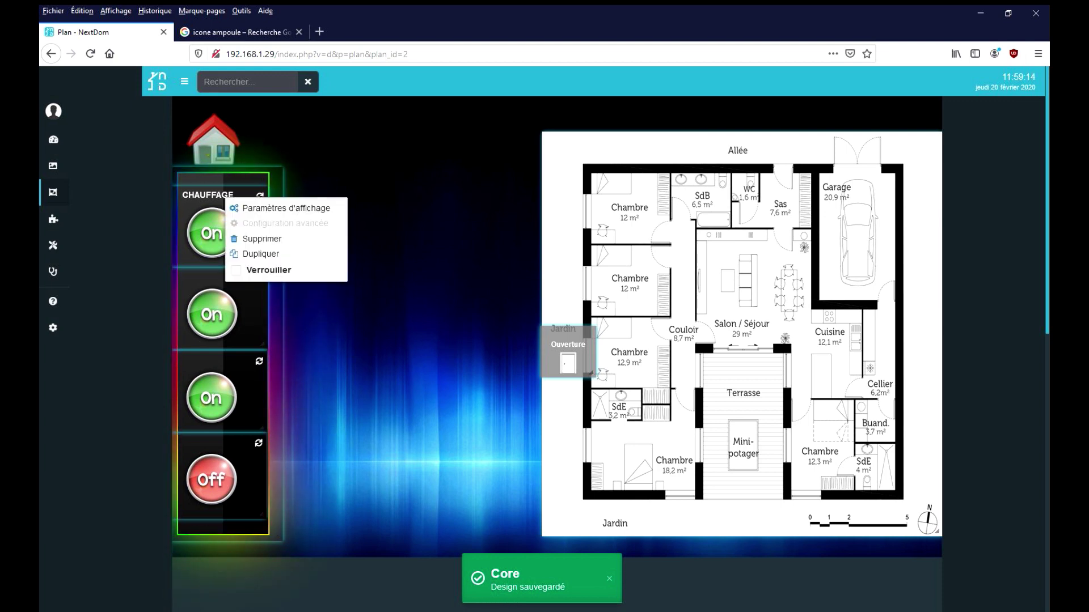
{"action": "left_click", "coordinate": [249, 248]}
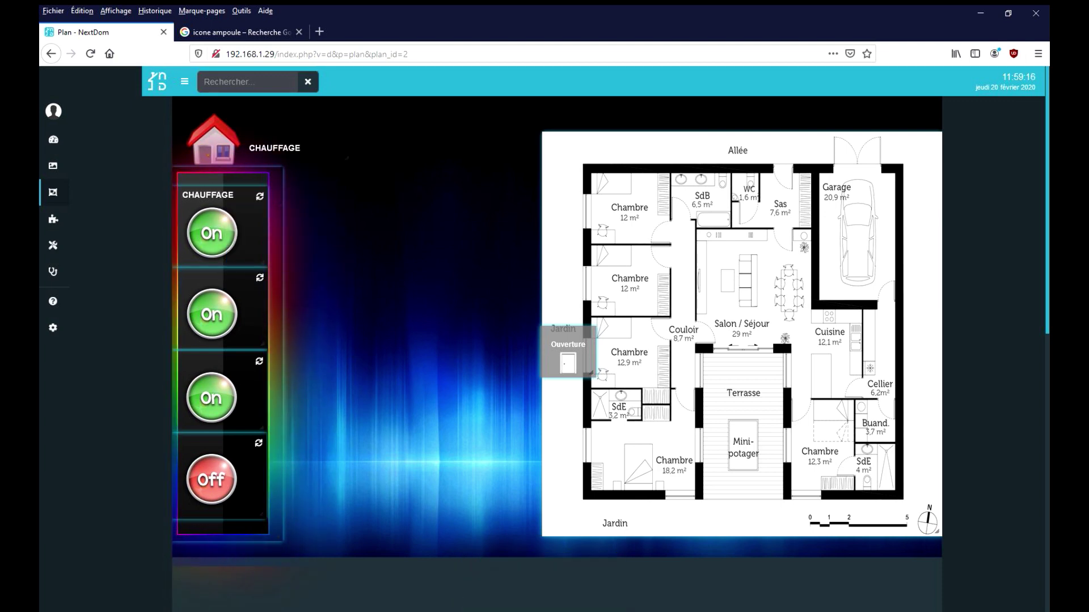
{"action": "left_click_drag", "start_coordinate": [275, 148], "coordinate": [206, 278]}
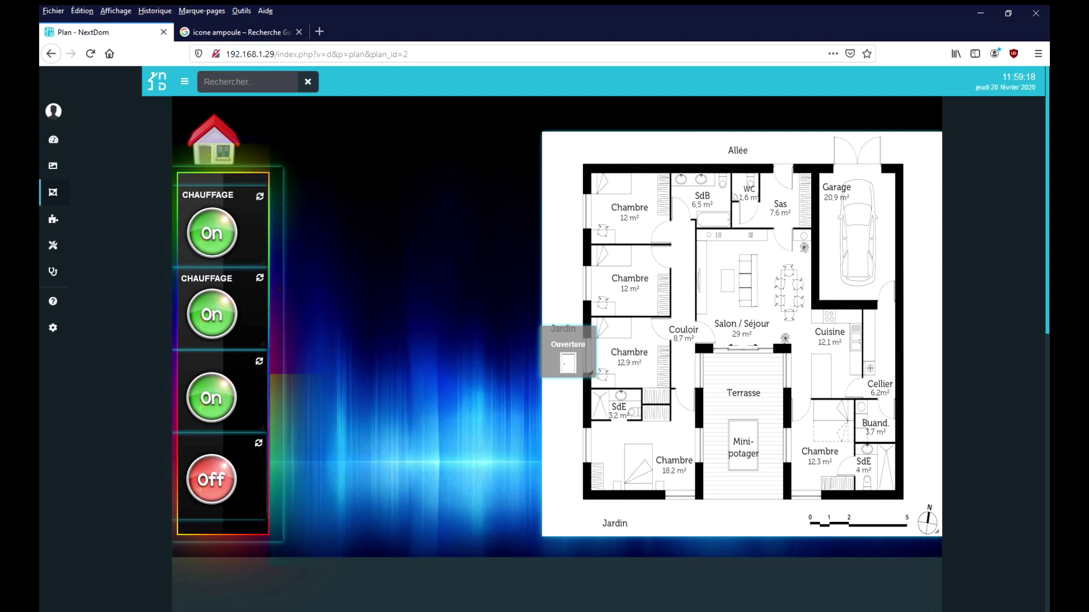
Replace the text of the second button's label with VOLET ROULANT and save the configuration.
{"action": "right_click", "coordinate": [213, 281]}
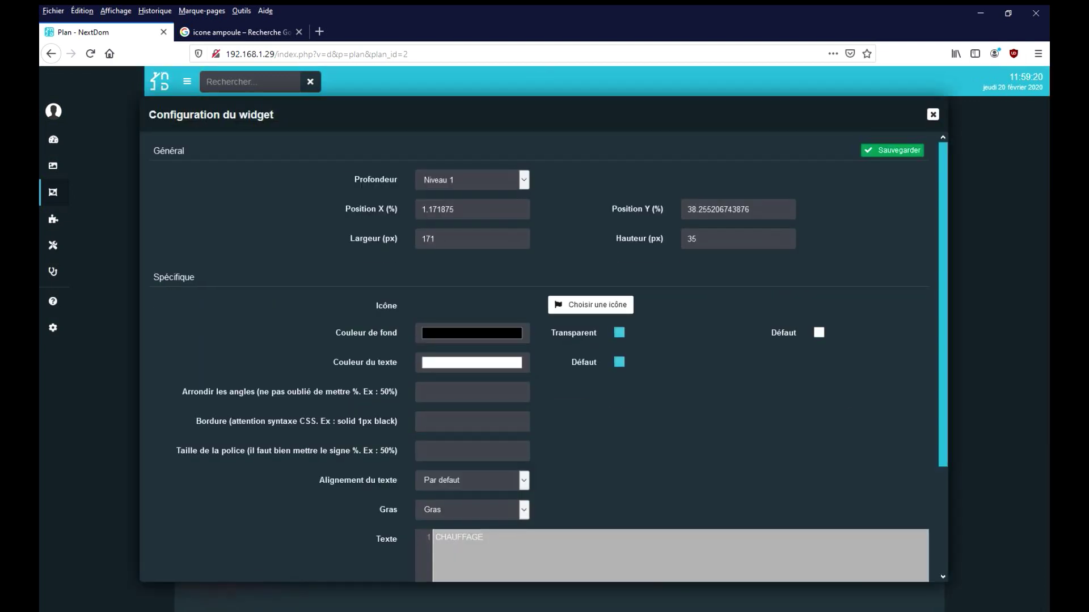
{"action": "double_click", "coordinate": [482, 537]}
{"action": "type", "text": "VOLER"}
{"action": "key", "text": "BackSpace"}
{"action": "key", "text": "BackSpace"}
{"action": "type", "text": "T ROULANT"}
{"action": "left_click", "coordinate": [892, 150]}
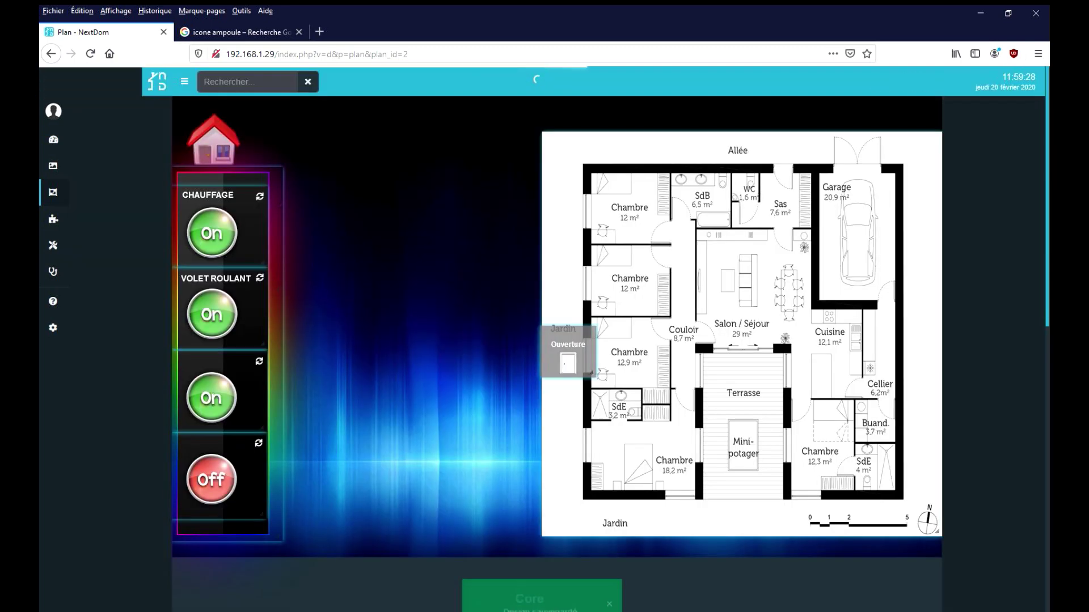
Duplicate the VOLET ROULANT label twice, placing one copy above the third button and one above the fourth.
{"action": "right_click", "coordinate": [241, 283]}
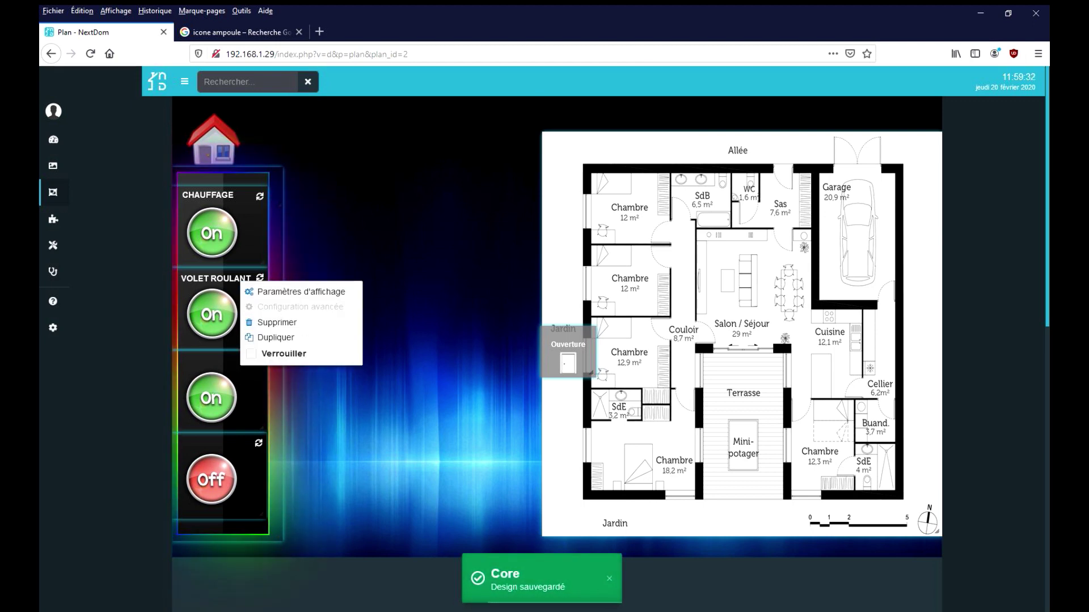
{"action": "left_click", "coordinate": [276, 338]}
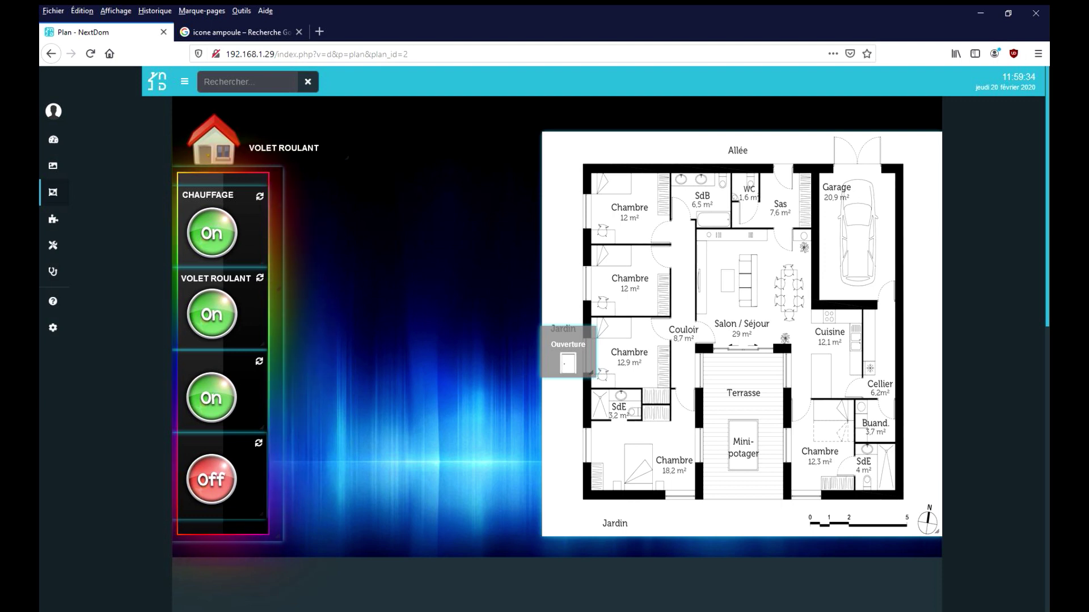
{"action": "left_click_drag", "start_coordinate": [283, 148], "coordinate": [214, 361]}
{"action": "right_click", "coordinate": [234, 366]}
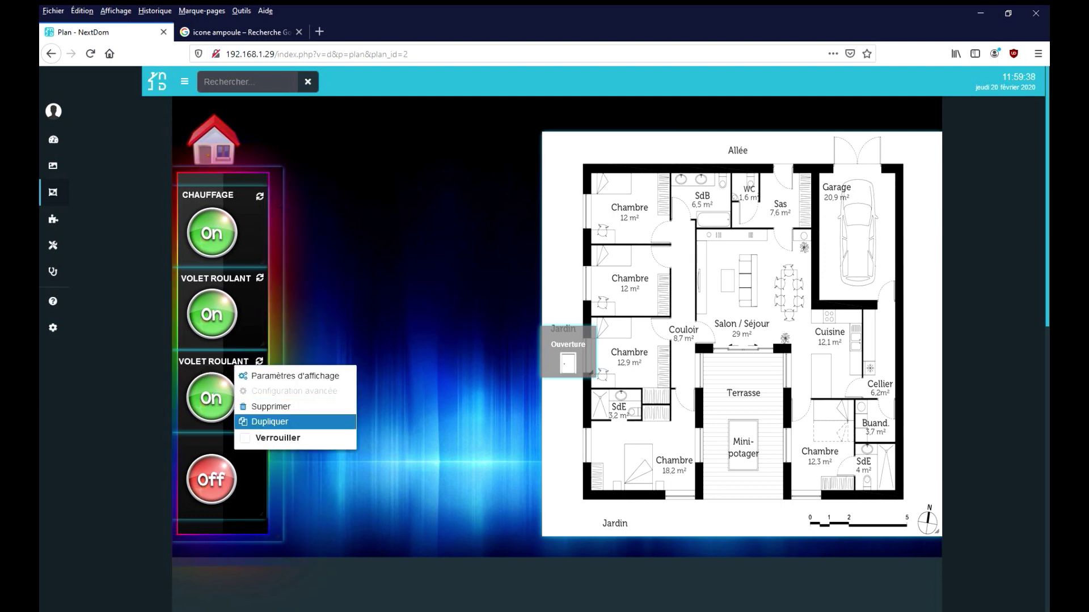
{"action": "left_click", "coordinate": [270, 421]}
{"action": "left_click_drag", "start_coordinate": [283, 148], "coordinate": [218, 449]}
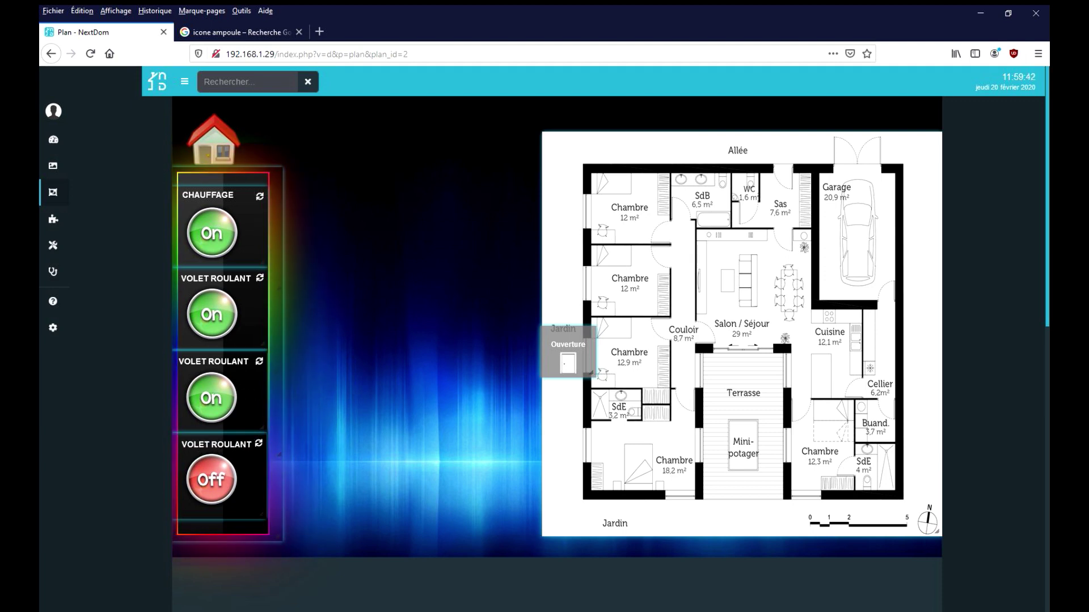
Replace the text of the fourth button's label with ALARME and save the configuration.
{"action": "right_click", "coordinate": [218, 448]}
{"action": "left_click", "coordinate": [244, 457]}
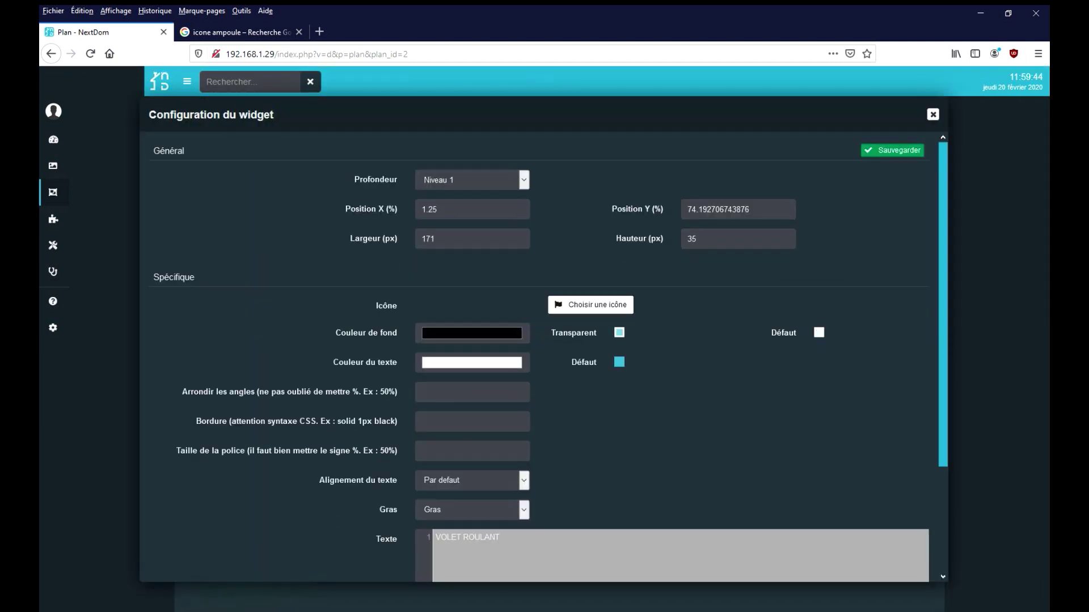
{"action": "left_click_drag", "start_coordinate": [501, 538], "coordinate": [435, 537]}
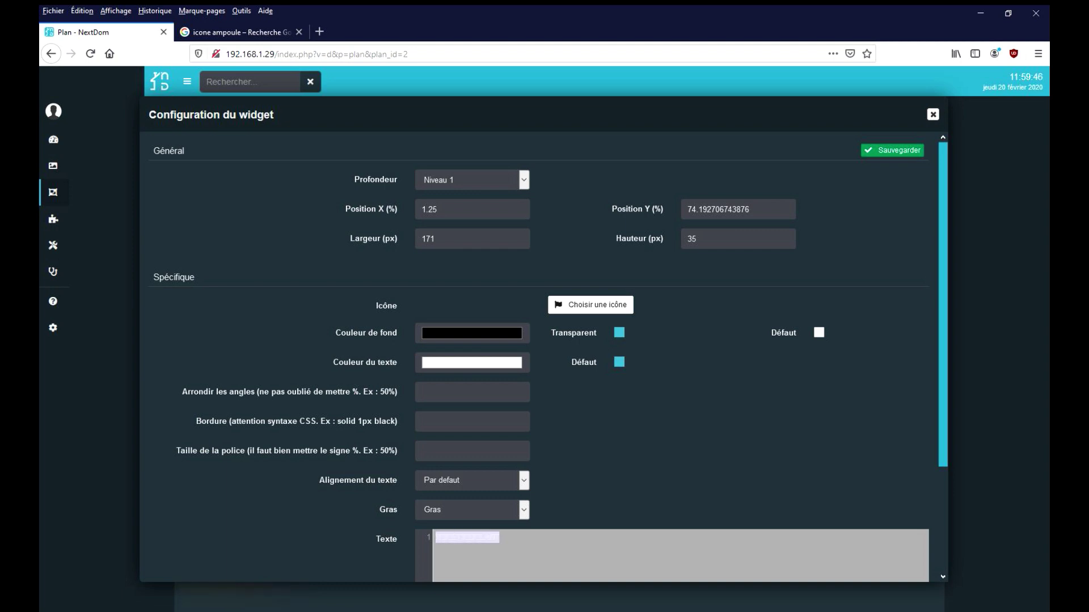
{"action": "type", "text": "ALARME"}
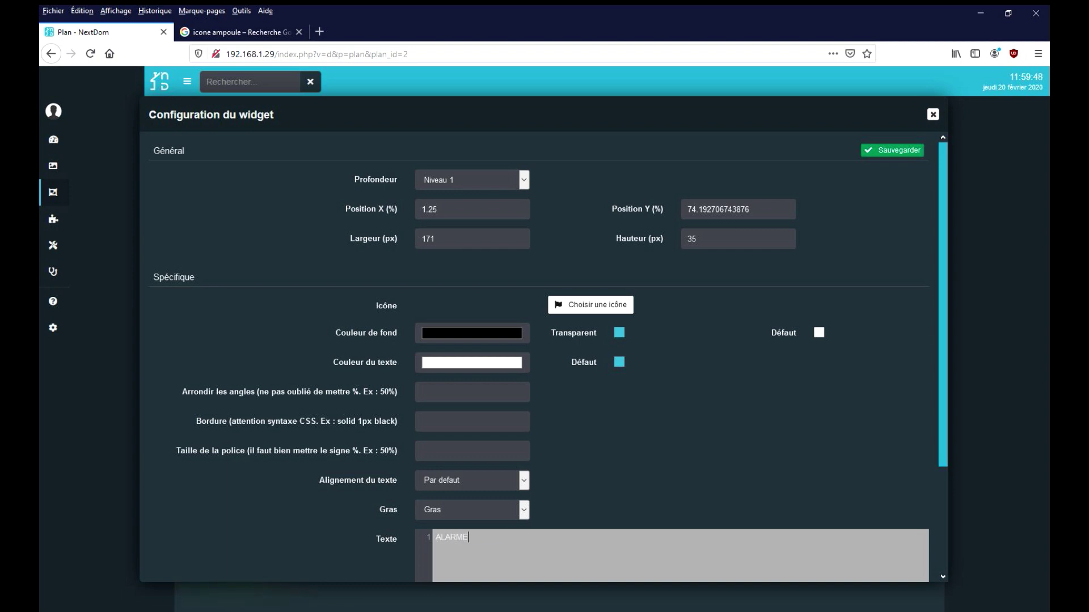
{"action": "left_click", "coordinate": [892, 150]}
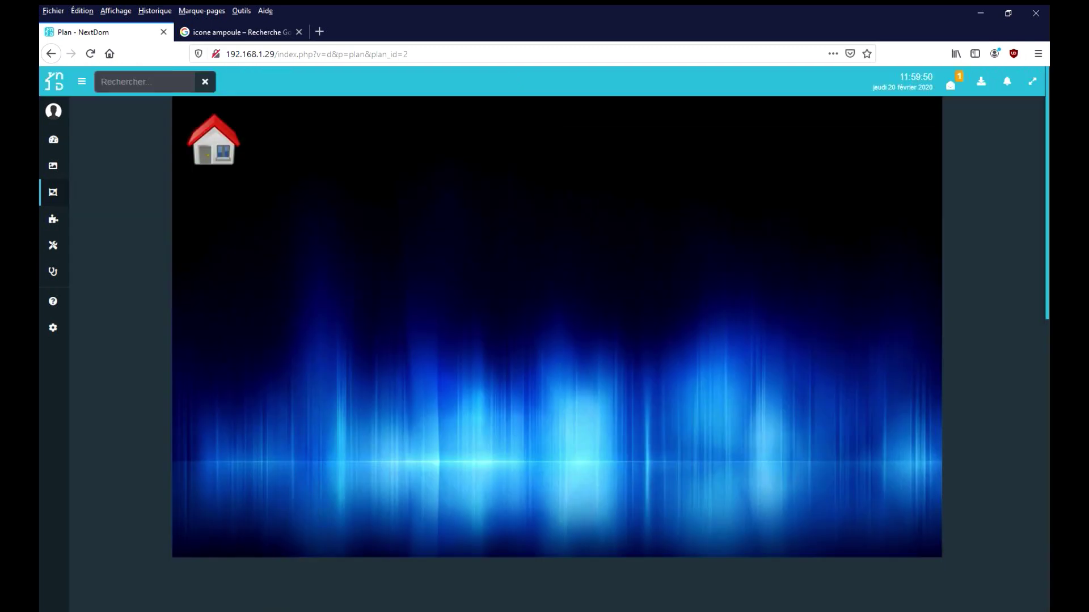
Replace the text of the third button's label with LUMIERE TERRASSE and save the configuration.
{"action": "right_click", "coordinate": [226, 366]}
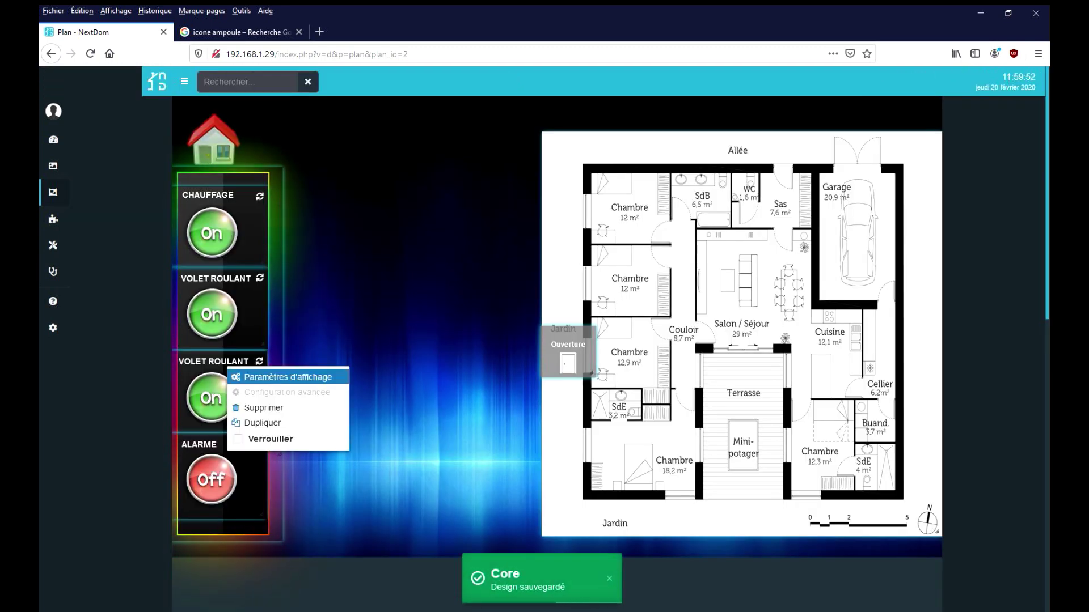
{"action": "left_click", "coordinate": [288, 377]}
{"action": "left_click_drag", "start_coordinate": [501, 537], "coordinate": [435, 537]}
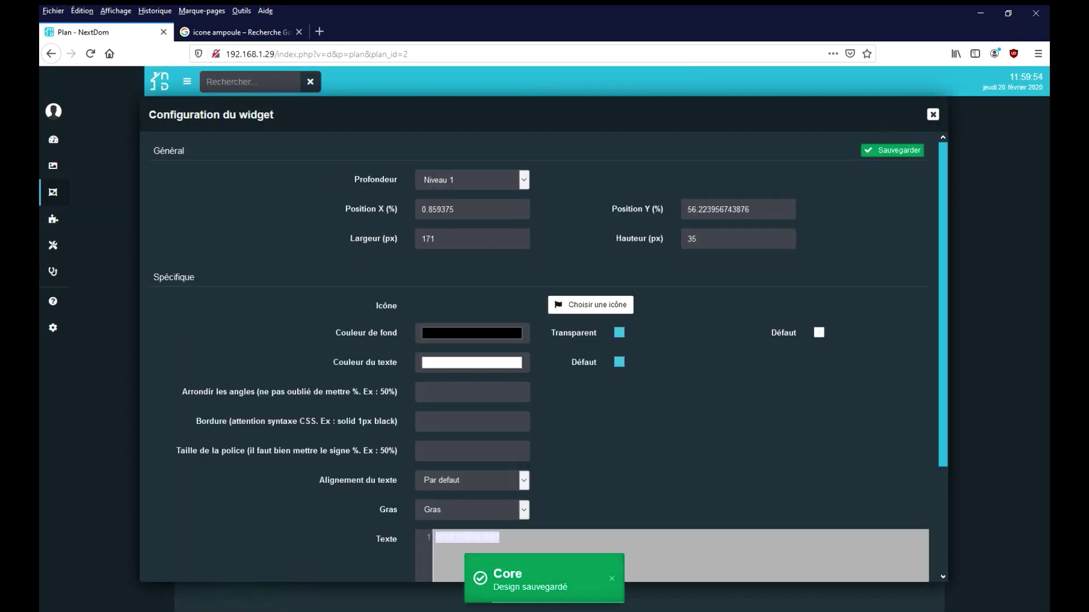
{"action": "type", "text": "L"}
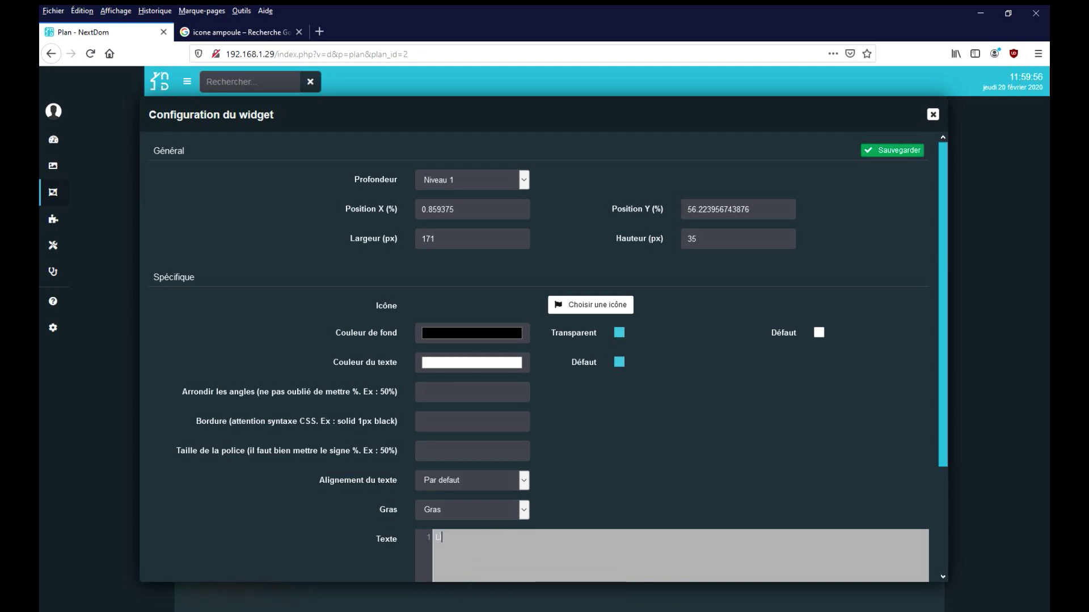
{"action": "type", "text": "UMIERE TERRASSE"}
{"action": "left_click", "coordinate": [891, 150]}
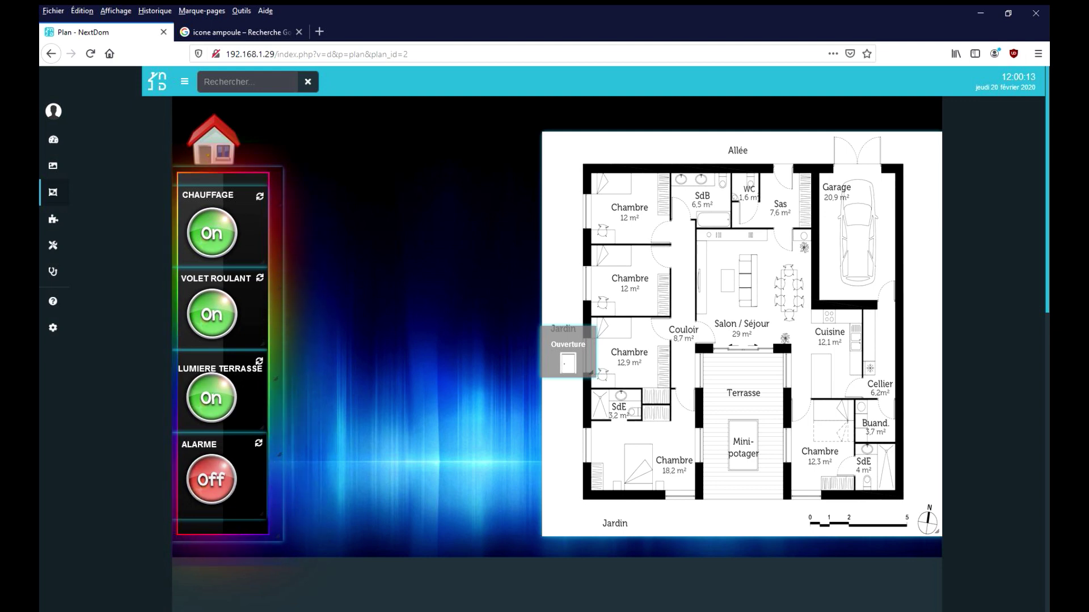
Move the Ouverture detector widget onto the garage's entrance doors on the floor plan.
{"action": "left_click_drag", "start_coordinate": [567, 351], "coordinate": [857, 153]}
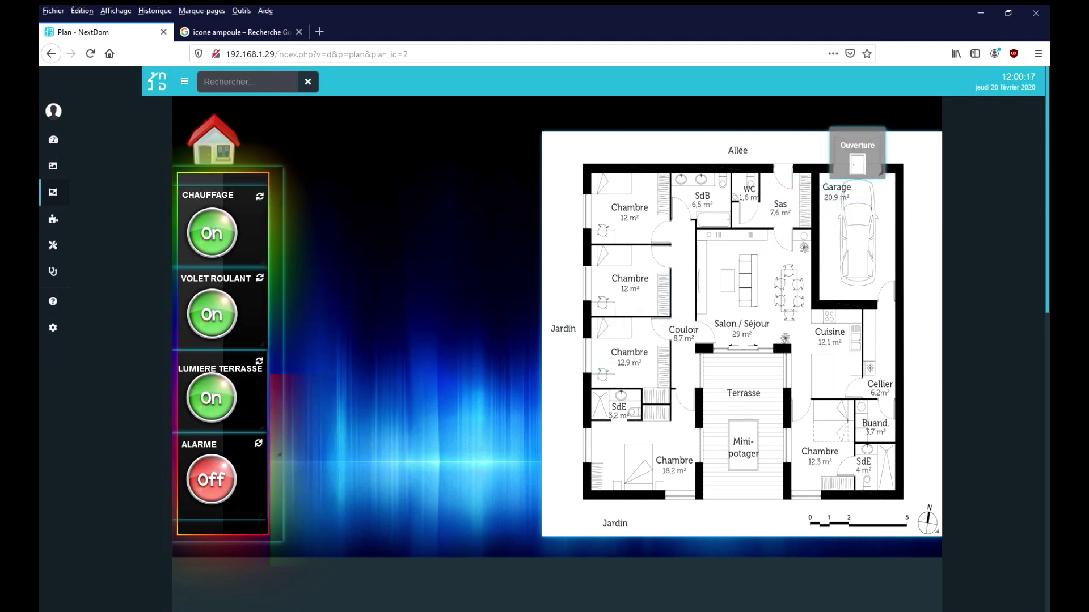